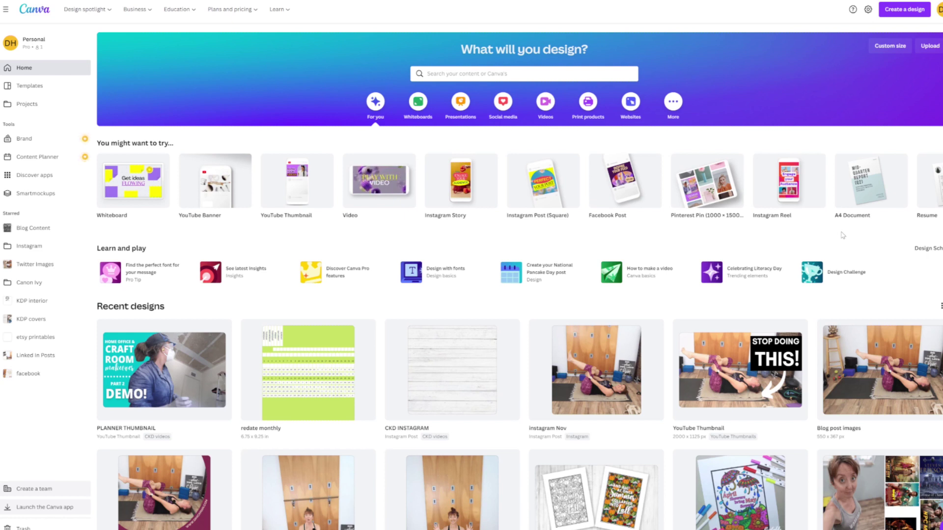
Step: Create a blank US Letter (8.5 × 11 in) design from a 'letter' size search
{"action": "mouse_move", "coordinate": [818, 180]}
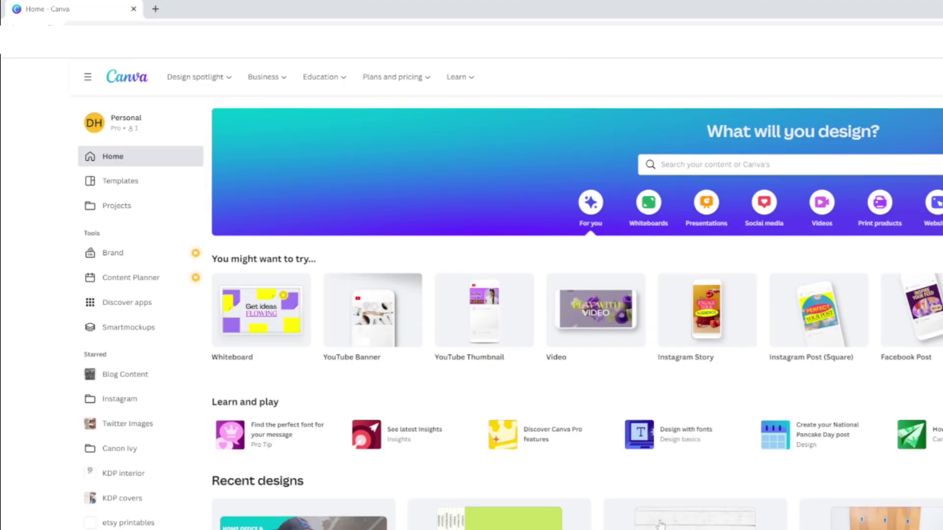
{"action": "key", "text": "ctrl+l"}
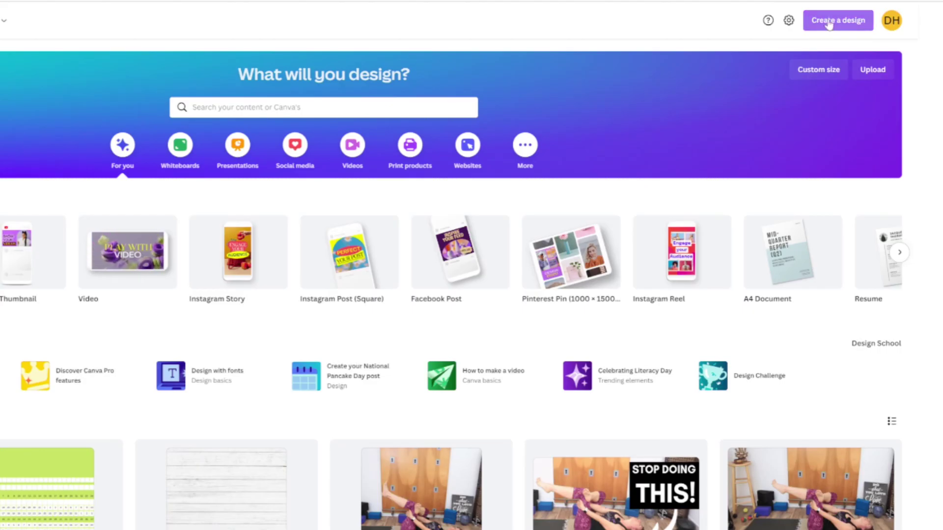
{"action": "left_click", "coordinate": [828, 24]}
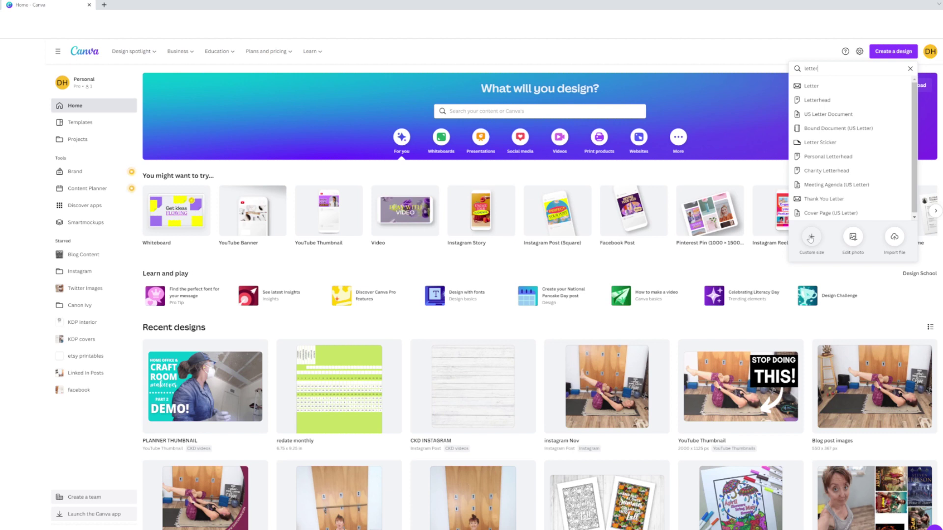
{"action": "left_click", "coordinate": [815, 90]}
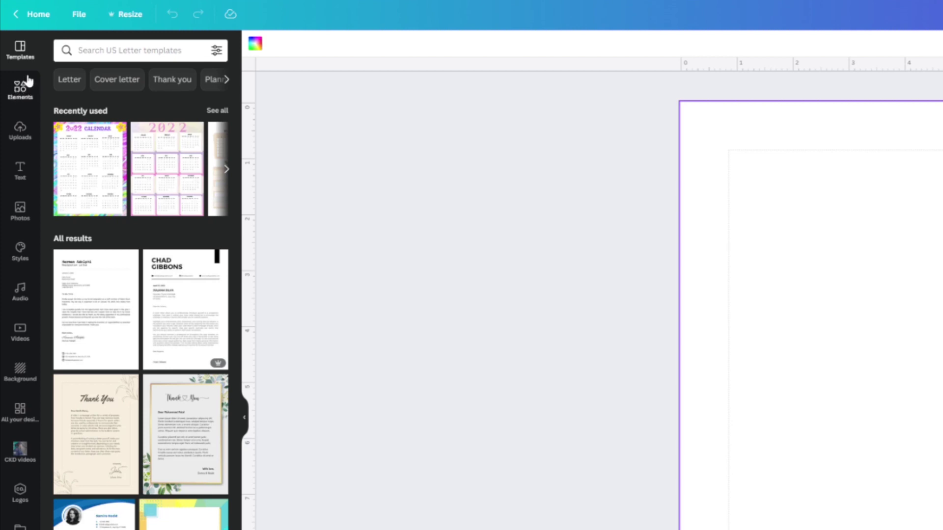
Step: Browse all Lines & Shapes in Elements and add a square to the page
{"action": "left_click", "coordinate": [20, 91]}
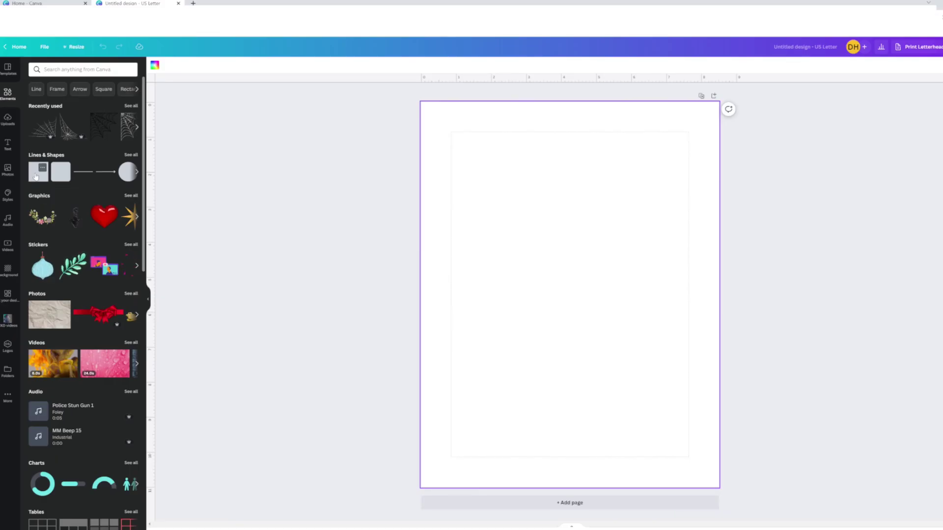
{"action": "left_click", "coordinate": [131, 154]}
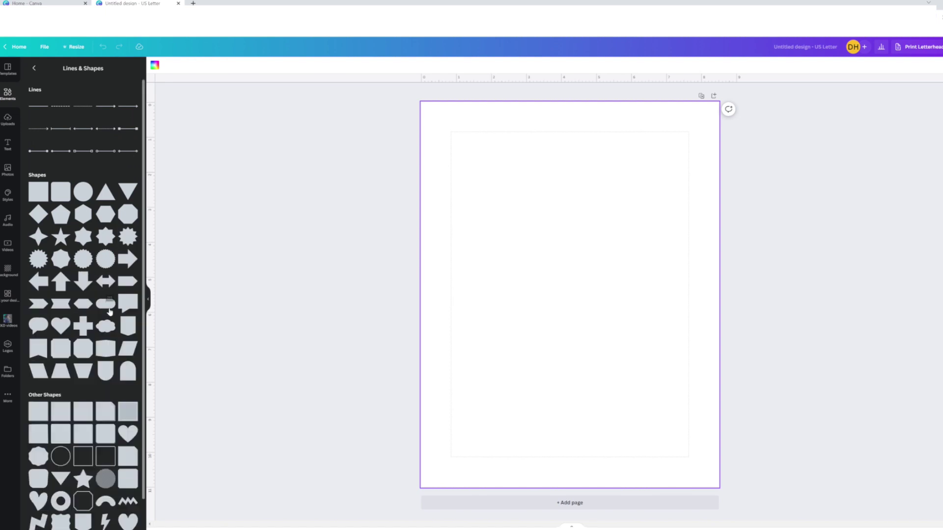
{"action": "scroll", "coordinate": [107, 317], "scroll_direction": "down", "scroll_amount": 3}
{"action": "scroll", "coordinate": [107, 317], "scroll_direction": "down", "scroll_amount": 5}
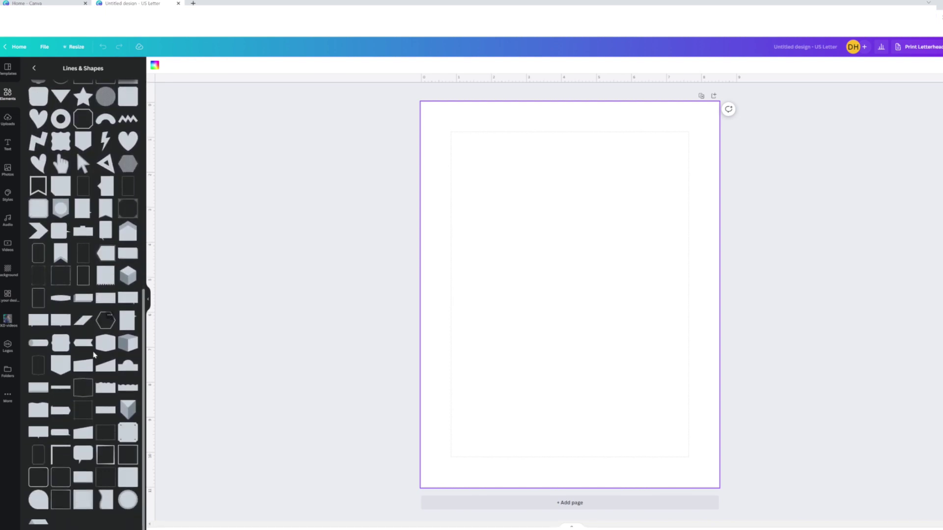
{"action": "scroll", "coordinate": [82, 236], "scroll_direction": "up", "scroll_amount": 10}
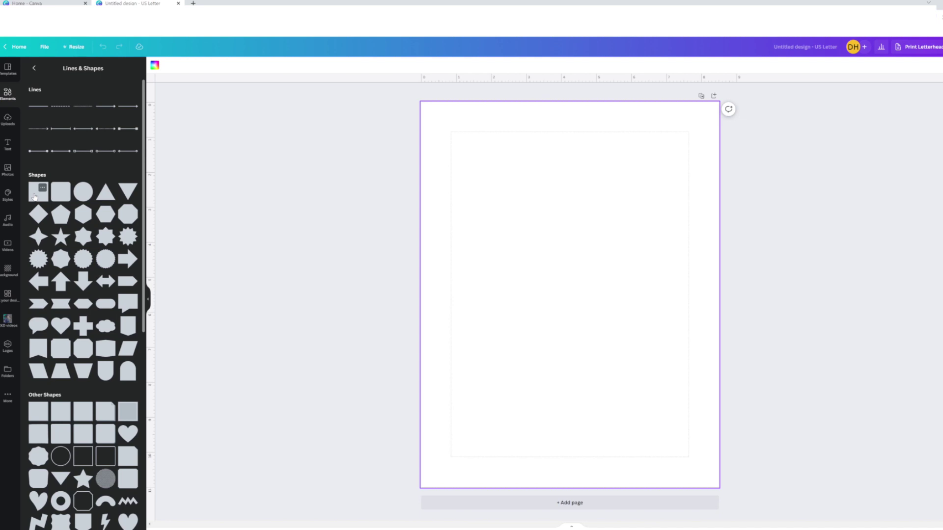
{"action": "left_click", "coordinate": [35, 197]}
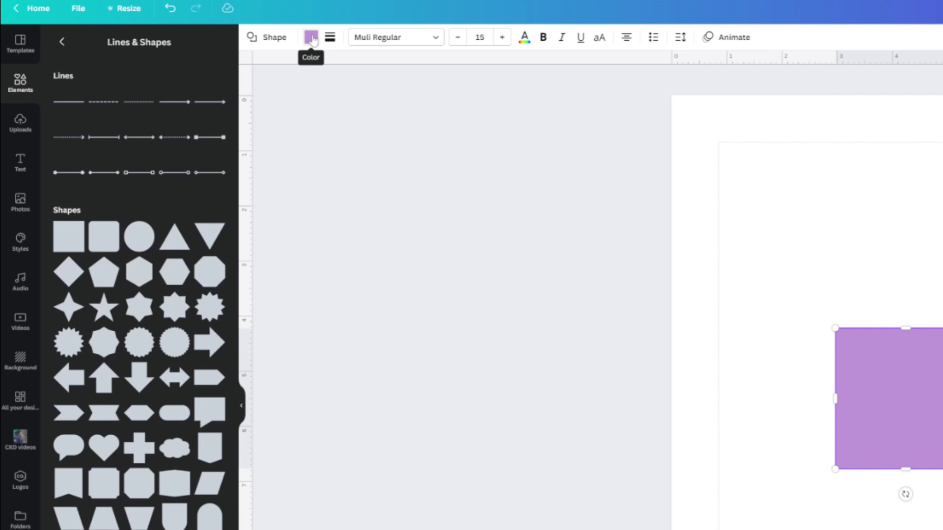
Step: After trying several preset colours, fill the square with a custom deep plum, #89236C
{"action": "left_click", "coordinate": [311, 37]}
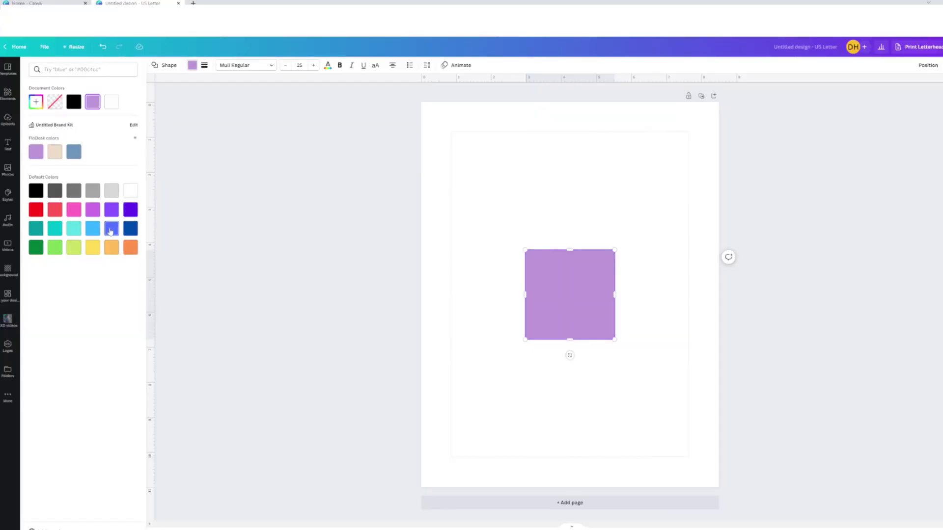
{"action": "left_click", "coordinate": [180, 300]}
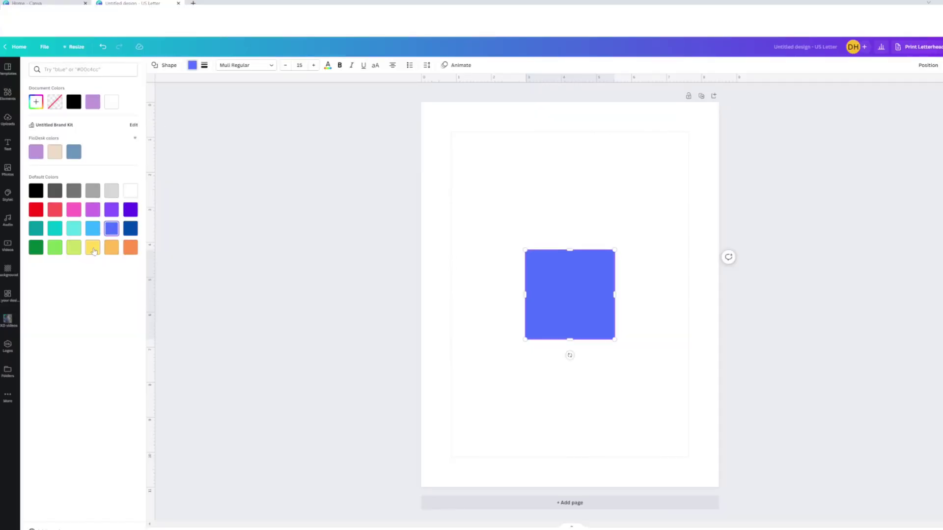
{"action": "left_click", "coordinate": [94, 250]}
{"action": "left_click", "coordinate": [111, 248]}
{"action": "left_click", "coordinate": [129, 249]}
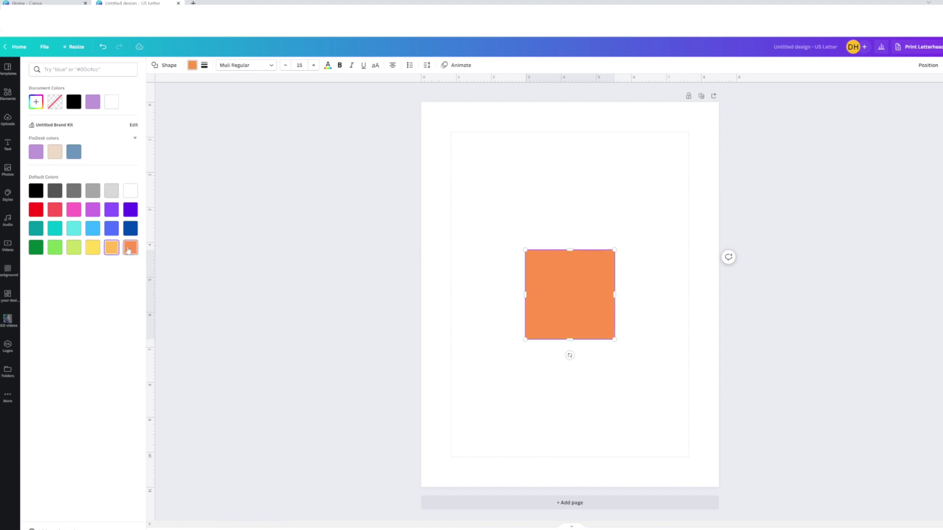
{"action": "left_click", "coordinate": [51, 230]}
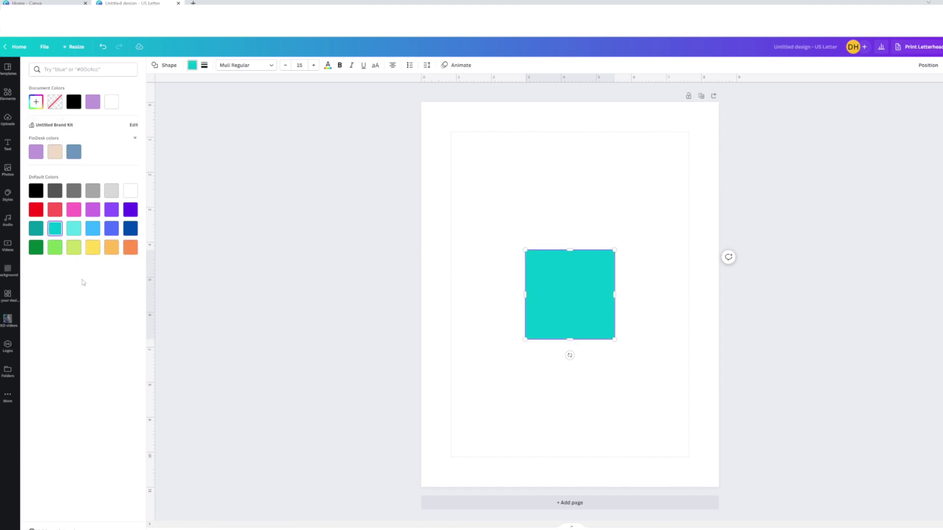
{"action": "left_click", "coordinate": [35, 101]}
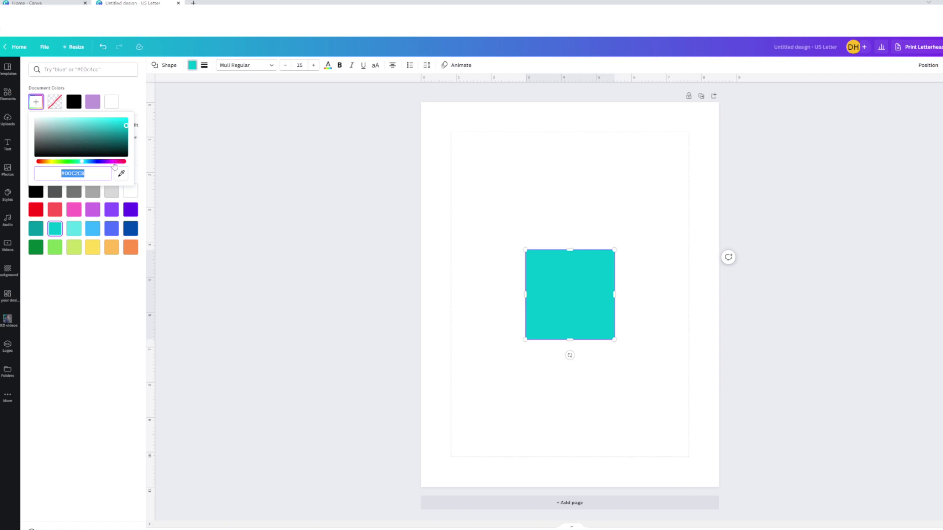
{"action": "left_click", "coordinate": [114, 162]}
{"action": "mouse_move", "coordinate": [103, 141]}
{"action": "left_mouse_down"}
{"action": "mouse_move", "coordinate": [78, 147]}
{"action": "mouse_move", "coordinate": [69, 128]}
{"action": "mouse_move", "coordinate": [48, 122]}
{"action": "mouse_move", "coordinate": [100, 147]}
{"action": "mouse_move", "coordinate": [105, 122]}
{"action": "mouse_move", "coordinate": [120, 123]}
{"action": "mouse_move", "coordinate": [66, 127]}
{"action": "mouse_move", "coordinate": [51, 140]}
{"action": "mouse_move", "coordinate": [100, 126]}
{"action": "mouse_move", "coordinate": [59, 123]}
{"action": "mouse_move", "coordinate": [99, 135]}
{"action": "left_mouse_up"}
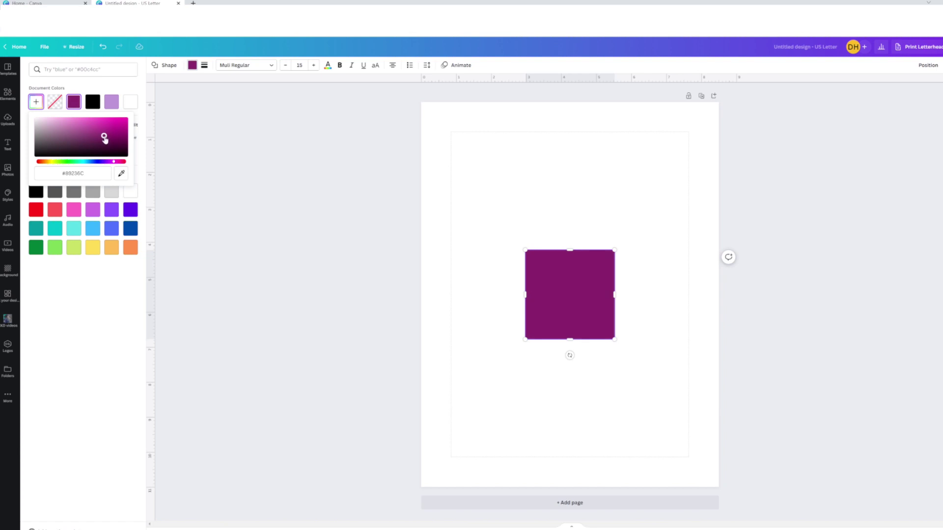
{"action": "key", "text": "Escape"}
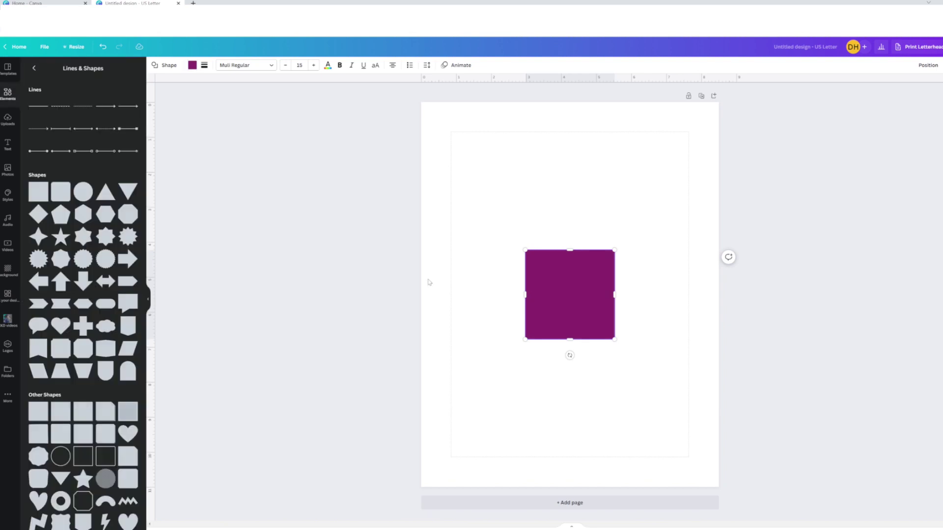
Step: Narrow the square into a tall rectangle of about 1.5 × 2.5 in at the page's top-left corner
{"action": "left_click", "coordinate": [583, 276]}
{"action": "left_click_drag", "start_coordinate": [571, 251], "coordinate": [567, 252]}
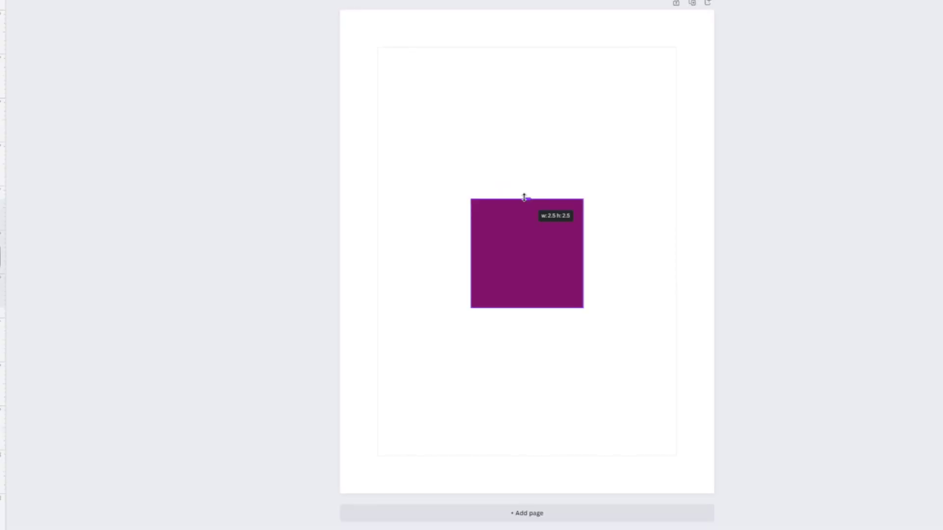
{"action": "mouse_move", "coordinate": [524, 197]}
{"action": "left_mouse_down"}
{"action": "mouse_move", "coordinate": [526, 93]}
{"action": "mouse_move", "coordinate": [523, 216]}
{"action": "mouse_move", "coordinate": [524, 188]}
{"action": "mouse_move", "coordinate": [525, 196]}
{"action": "left_mouse_up"}
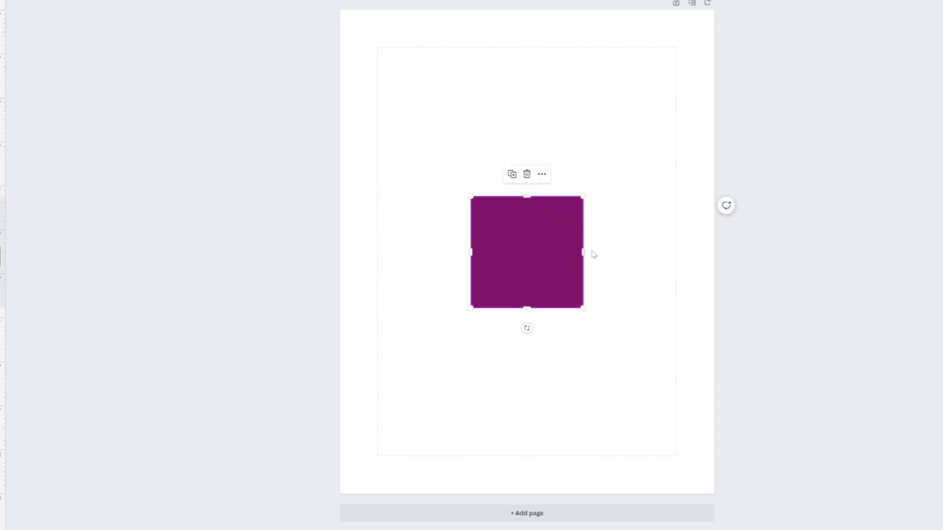
{"action": "left_click_drag", "start_coordinate": [581, 249], "coordinate": [417, 106]}
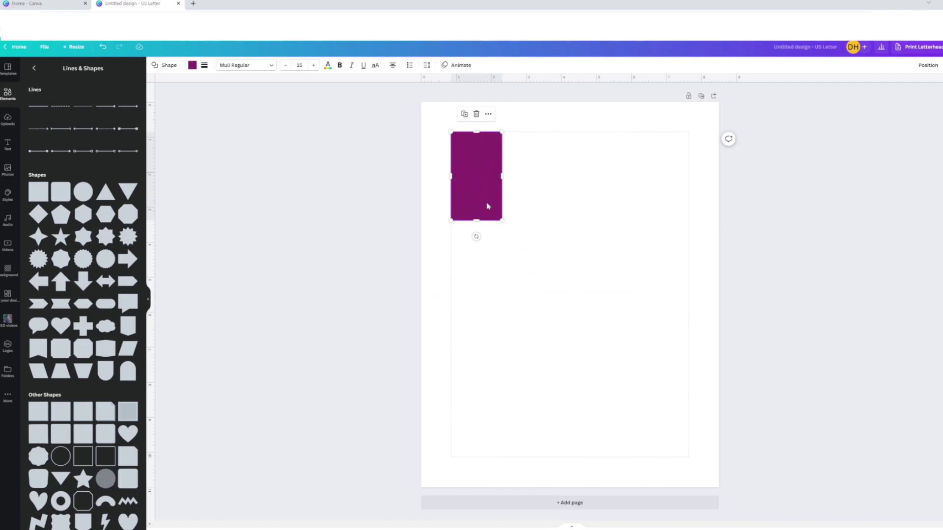
{"action": "left_click", "coordinate": [458, 194]}
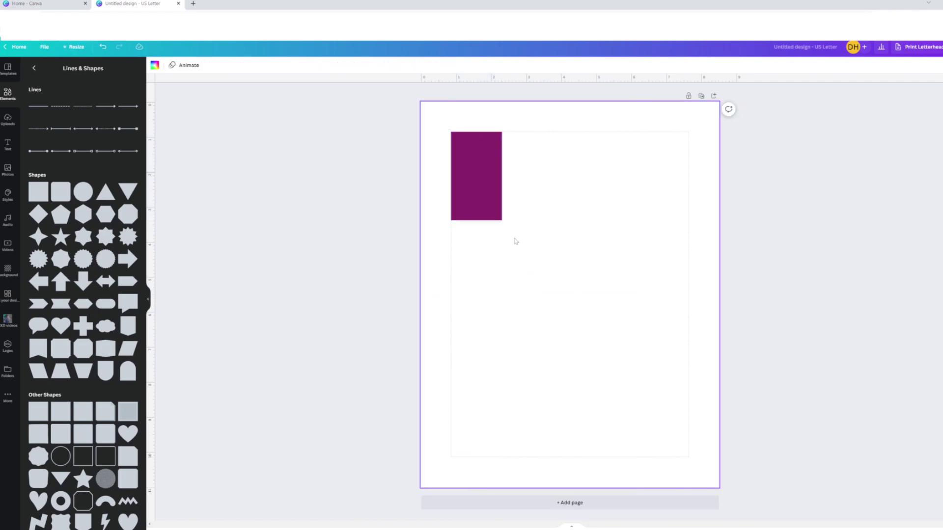
{"action": "left_click", "coordinate": [399, 97]}
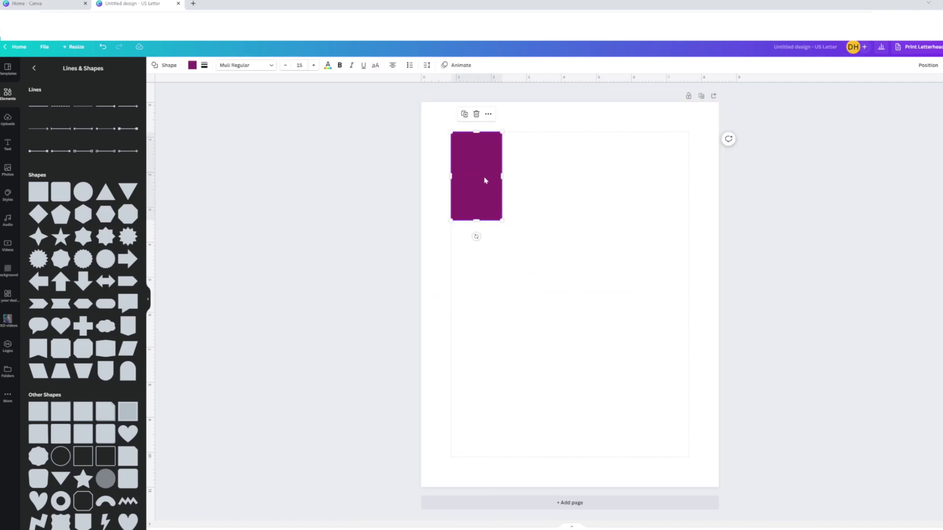
{"action": "left_click", "coordinate": [192, 65]}
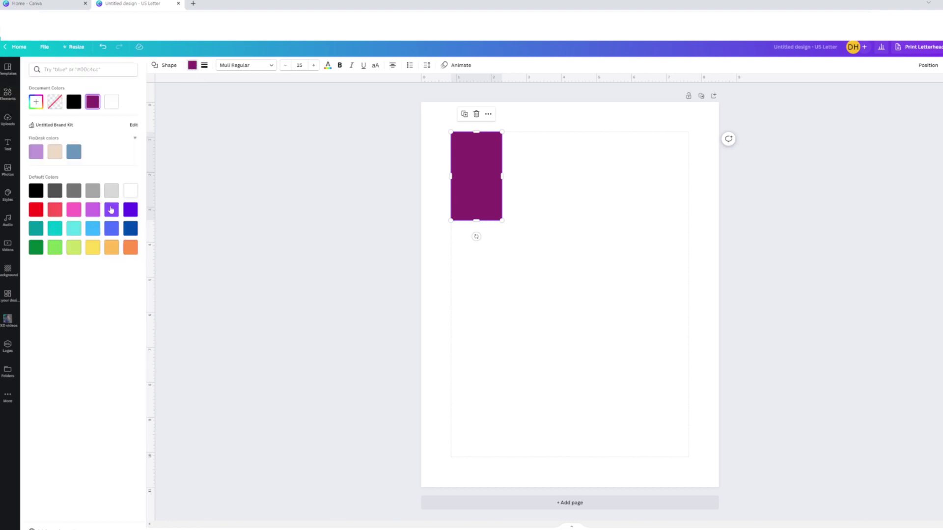
Step: Change the rectangle's fill to white
{"action": "left_click", "coordinate": [131, 193]}
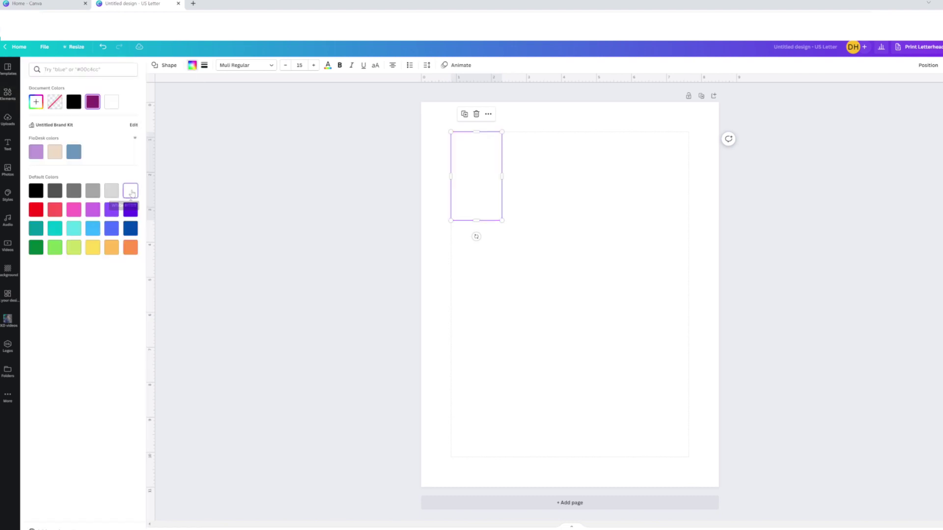
{"action": "left_click", "coordinate": [472, 166]}
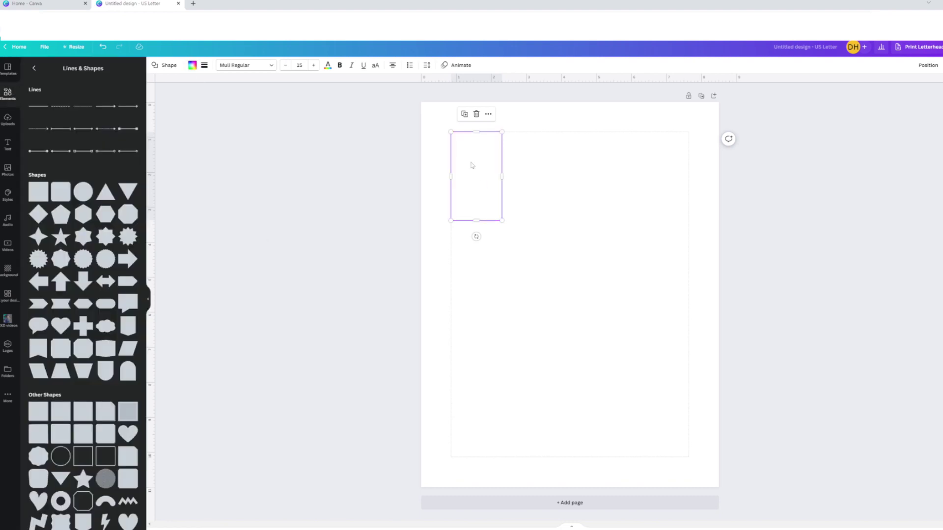
{"action": "left_click", "coordinate": [516, 197]}
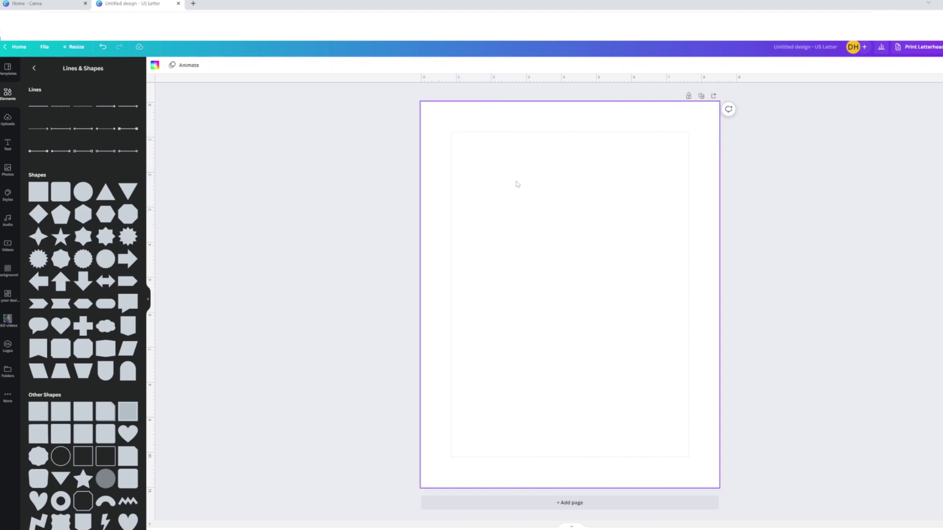
{"action": "left_click", "coordinate": [488, 177]}
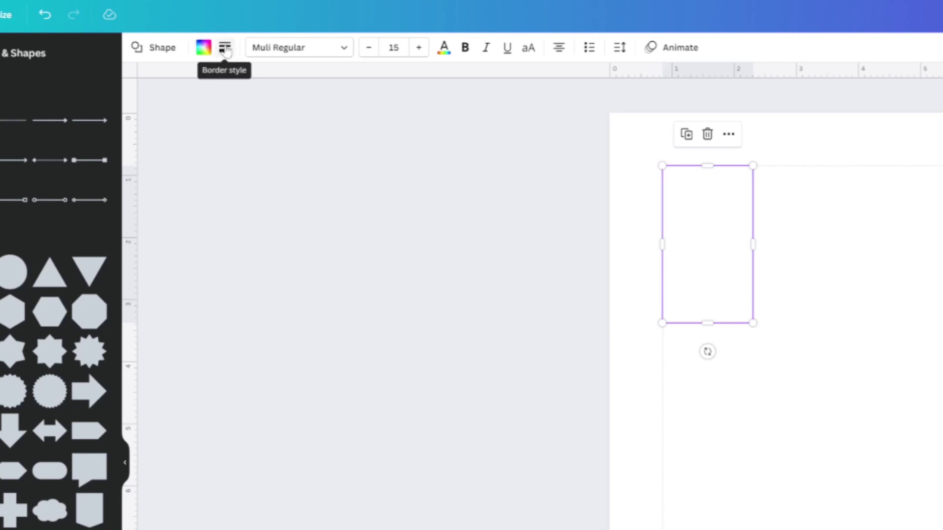
Step: Preview solid, long-dash, short-dash and dotted borders at weights 17 and 1
{"action": "left_click", "coordinate": [225, 49]}
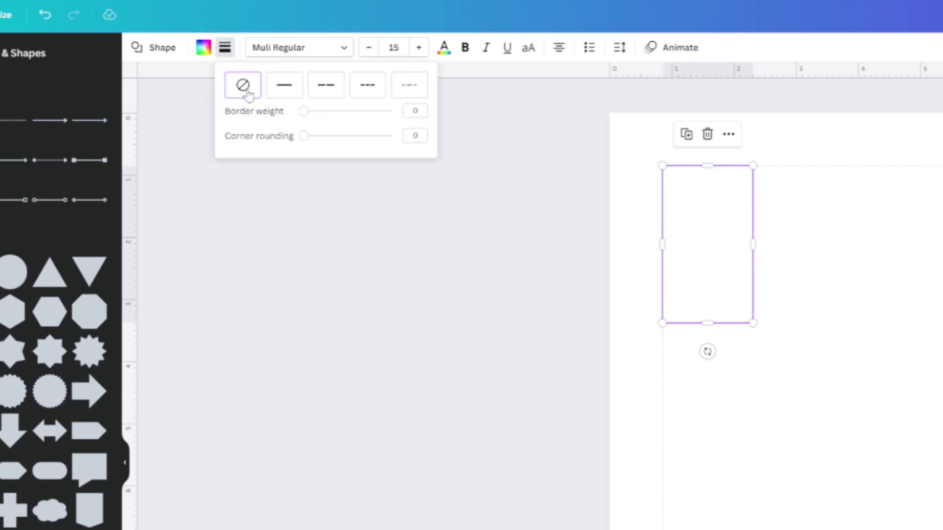
{"action": "left_click", "coordinate": [284, 89]}
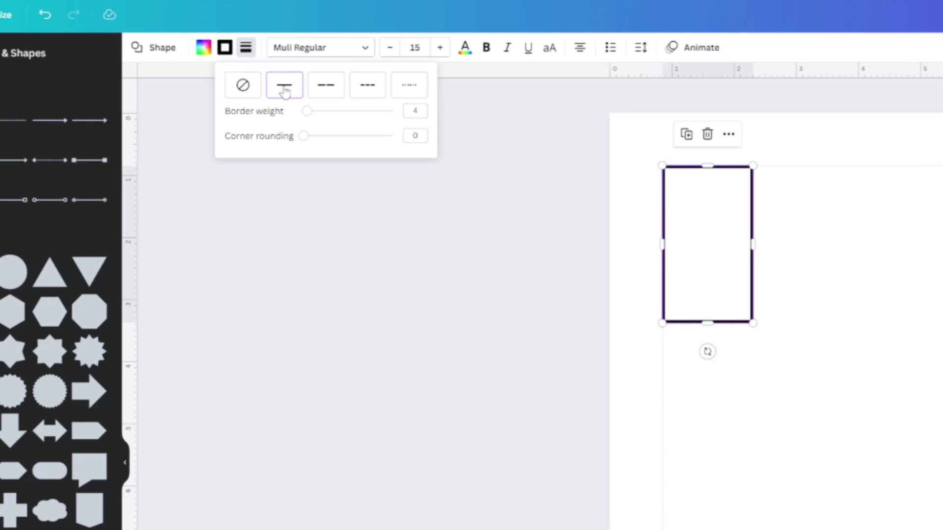
{"action": "left_click", "coordinate": [326, 86]}
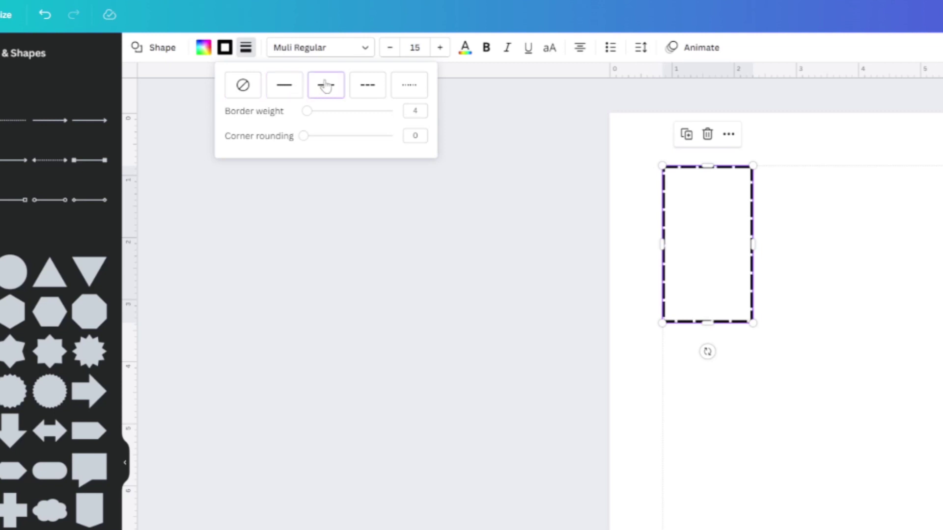
{"action": "left_click", "coordinate": [368, 88]}
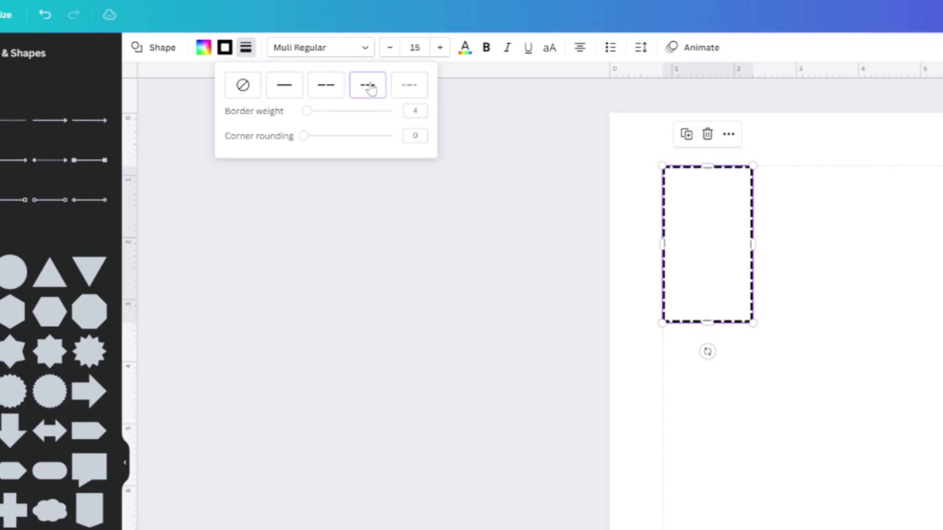
{"action": "left_click", "coordinate": [419, 90]}
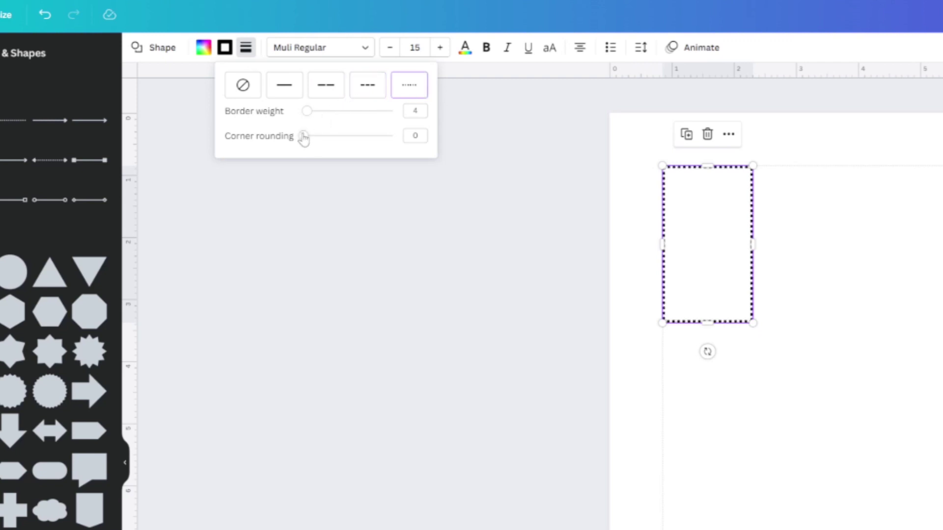
{"action": "mouse_move", "coordinate": [306, 112]}
{"action": "left_mouse_down"}
{"action": "mouse_move", "coordinate": [322, 117]}
{"action": "mouse_move", "coordinate": [304, 116]}
{"action": "left_mouse_up"}
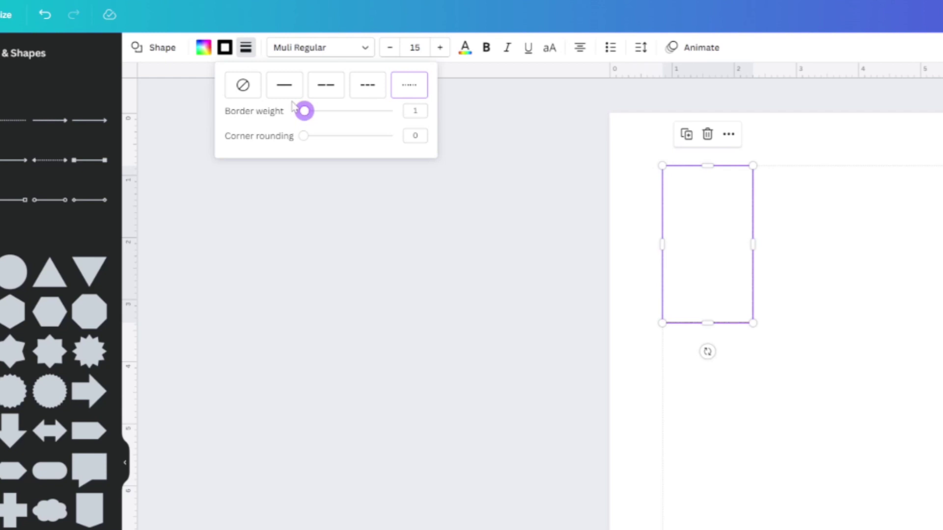
{"action": "left_click", "coordinate": [281, 85]}
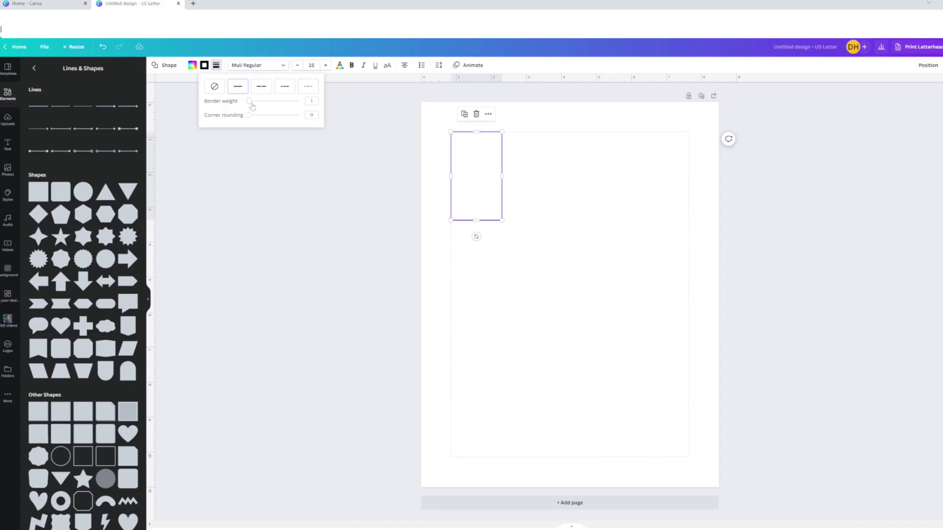
Step: Settle on a solid black border of weight 8 with square corners
{"action": "left_click", "coordinate": [251, 103]}
{"action": "left_click_drag", "start_coordinate": [250, 104], "coordinate": [253, 105]}
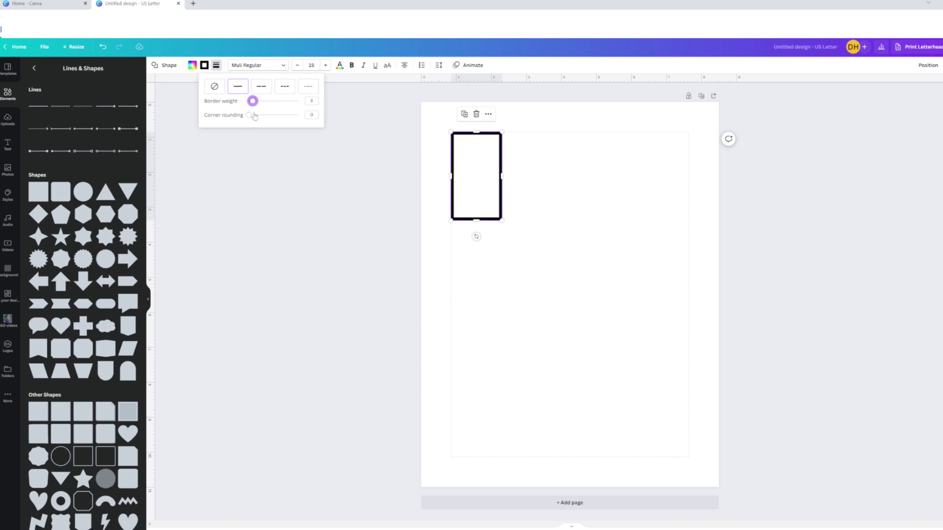
{"action": "left_click", "coordinate": [261, 88]}
{"action": "mouse_move", "coordinate": [247, 117]}
{"action": "left_mouse_down"}
{"action": "mouse_move", "coordinate": [270, 119]}
{"action": "mouse_move", "coordinate": [239, 118]}
{"action": "mouse_move", "coordinate": [278, 120]}
{"action": "mouse_move", "coordinate": [245, 120]}
{"action": "left_mouse_up"}
{"action": "left_click", "coordinate": [238, 87]}
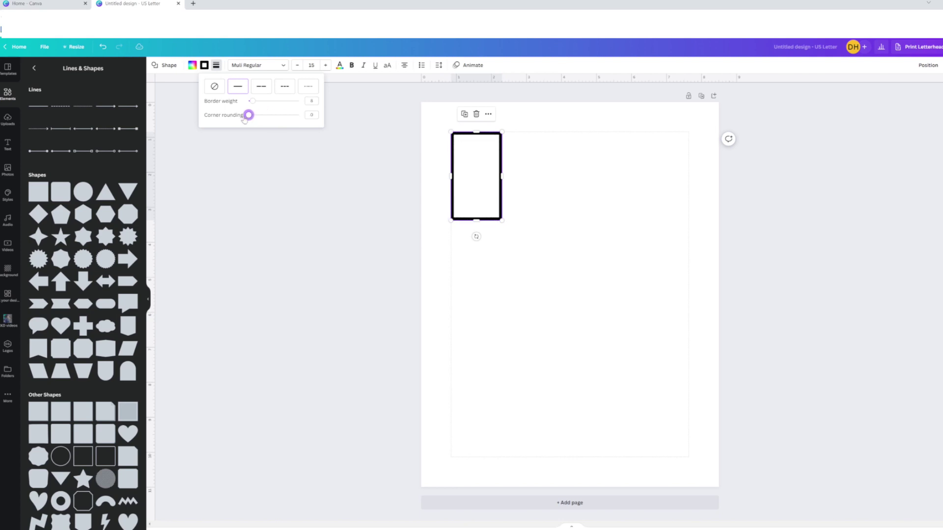
{"action": "left_click", "coordinate": [523, 154]}
{"action": "left_click", "coordinate": [522, 154]}
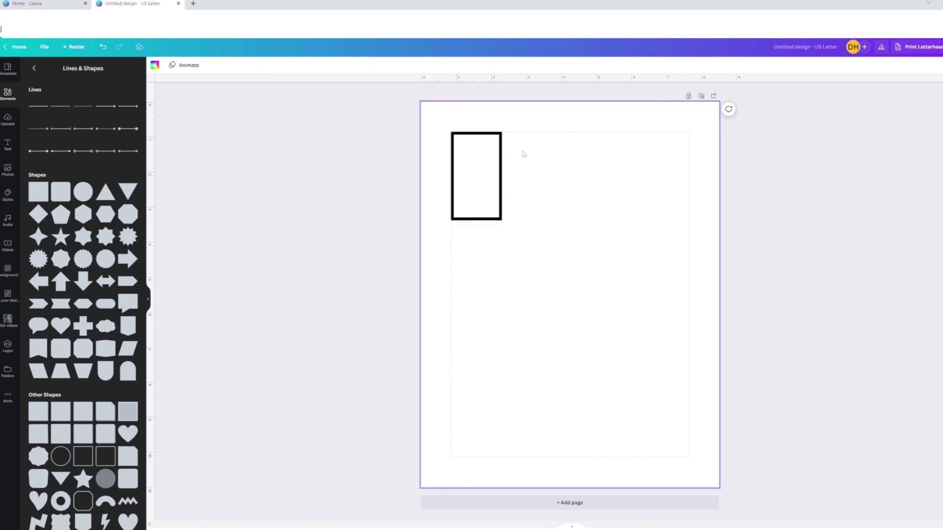
{"action": "left_click", "coordinate": [473, 162]}
Step: Duplicate the bordered rectangle into a row of four tall boxes along the top margin
{"action": "mouse_move", "coordinate": [474, 167]}
{"action": "left_mouse_down"}
{"action": "mouse_move", "coordinate": [544, 211]}
{"action": "mouse_move", "coordinate": [474, 177]}
{"action": "mouse_move", "coordinate": [475, 156]}
{"action": "left_mouse_up"}
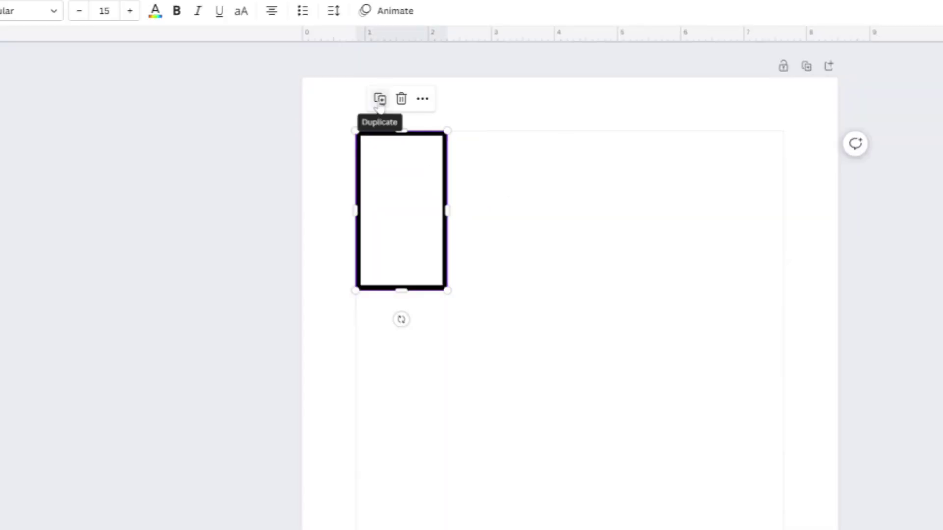
{"action": "left_click", "coordinate": [380, 99]}
{"action": "left_click_drag", "start_coordinate": [408, 211], "coordinate": [497, 237]}
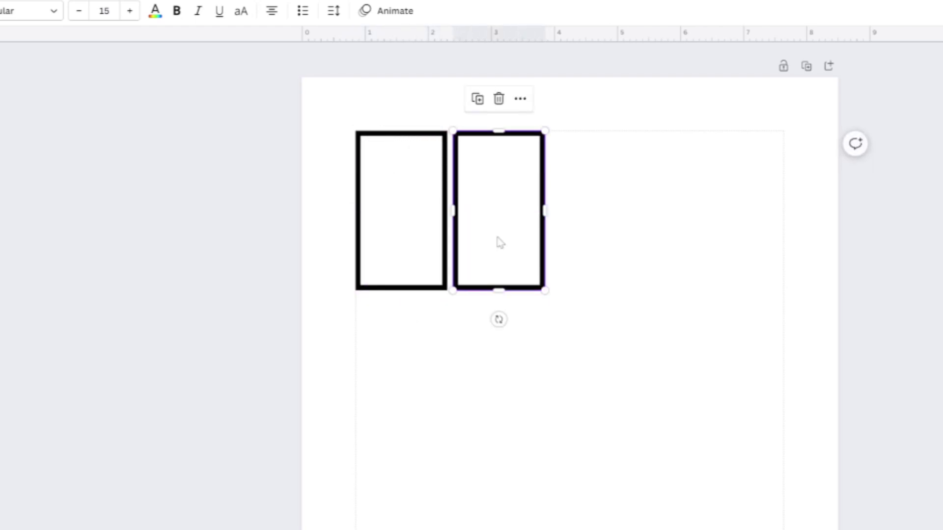
{"action": "key", "text": "ctrl+d"}
{"action": "key", "text": "ctrl+d"}
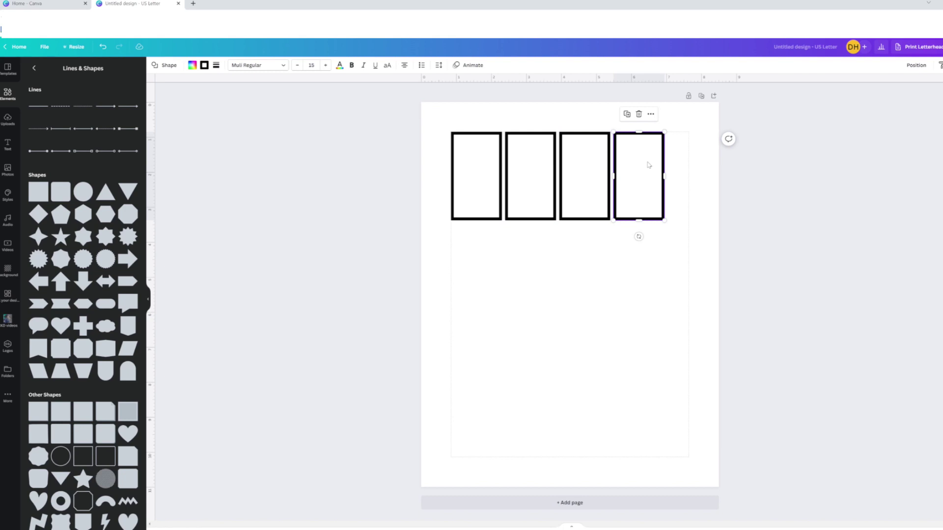
{"action": "key", "text": "ctrl+d"}
Step: Make a shorter copy of about 1.5 × 1.4 in below the first box and duplicate it into a four-box second row
{"action": "left_click_drag", "start_coordinate": [688, 158], "coordinate": [471, 250]}
{"action": "left_click_drag", "start_coordinate": [474, 312], "coordinate": [479, 275]}
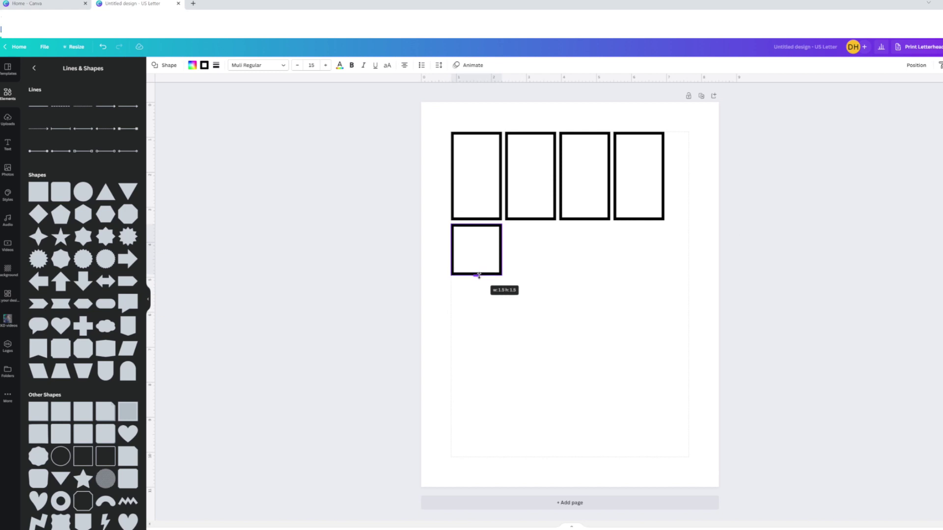
{"action": "left_click_drag", "start_coordinate": [479, 275], "coordinate": [479, 275]}
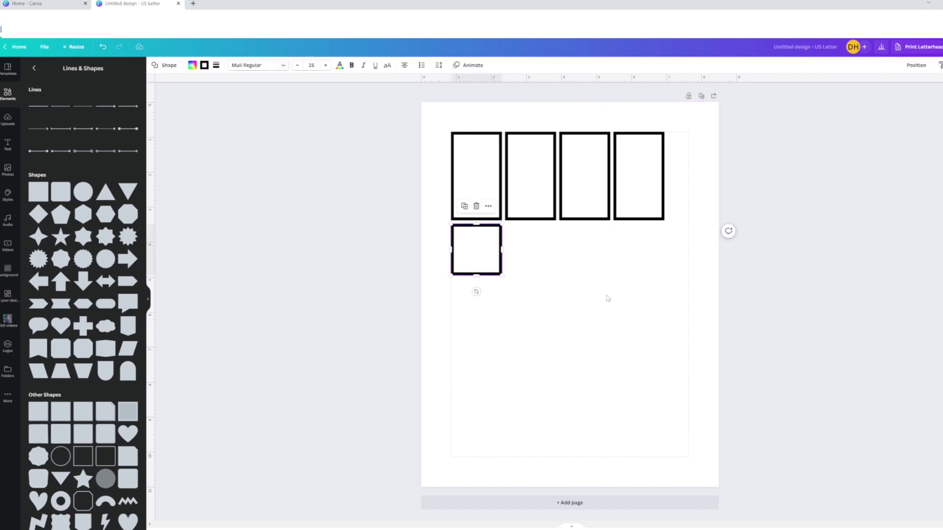
{"action": "key", "text": "ctrl+d"}
{"action": "left_click_drag", "start_coordinate": [473, 259], "coordinate": [520, 249]}
{"action": "key", "text": "ctrl+d"}
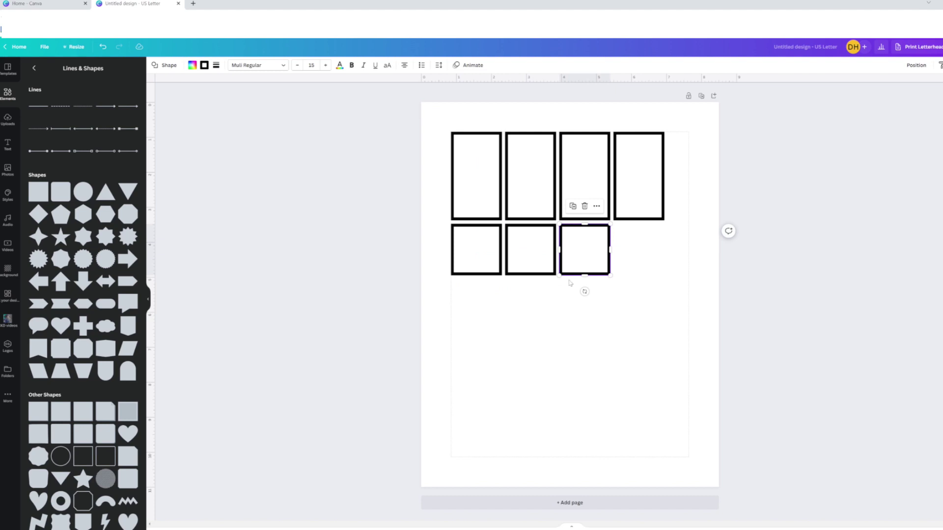
{"action": "key", "text": "ctrl+d"}
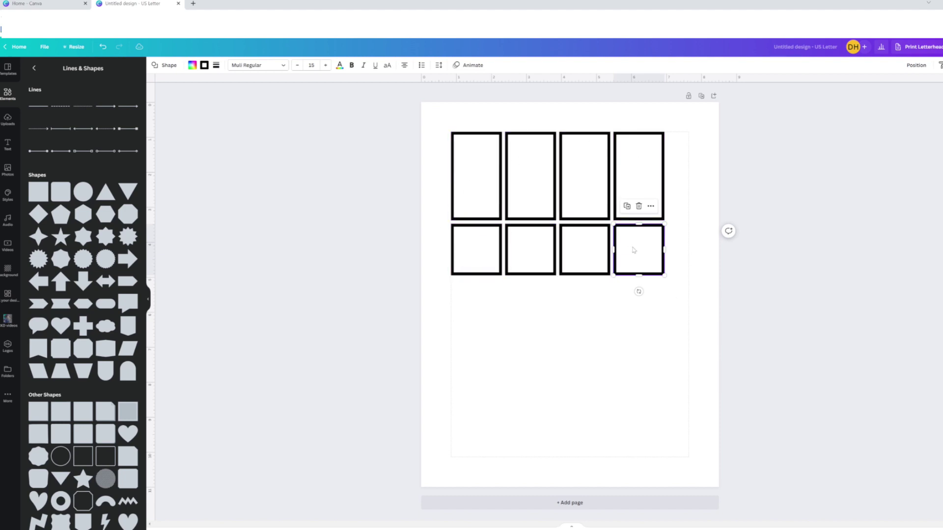
{"action": "left_click", "coordinate": [559, 346]}
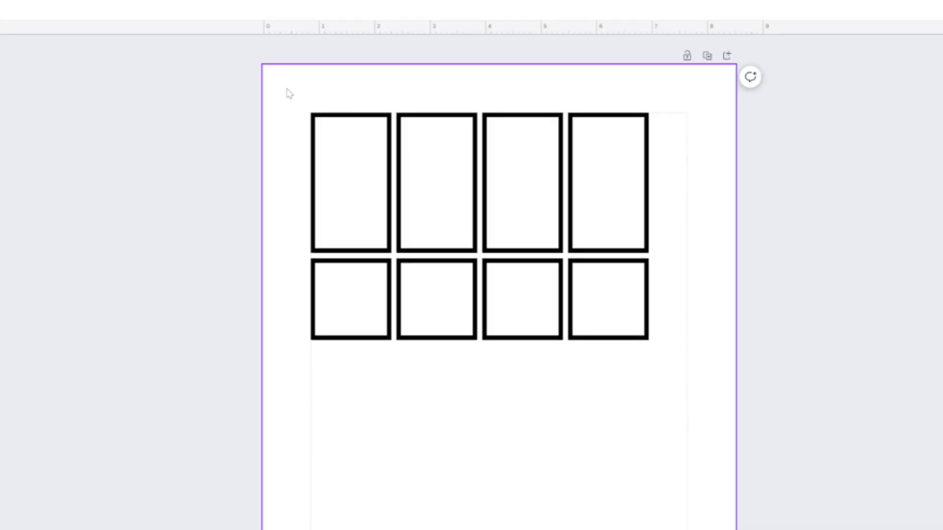
Step: Move the whole eight-box grid up and left toward the page's top-left corner
{"action": "left_click_drag", "start_coordinate": [288, 90], "coordinate": [735, 406]}
{"action": "left_click_drag", "start_coordinate": [633, 325], "coordinate": [599, 289]}
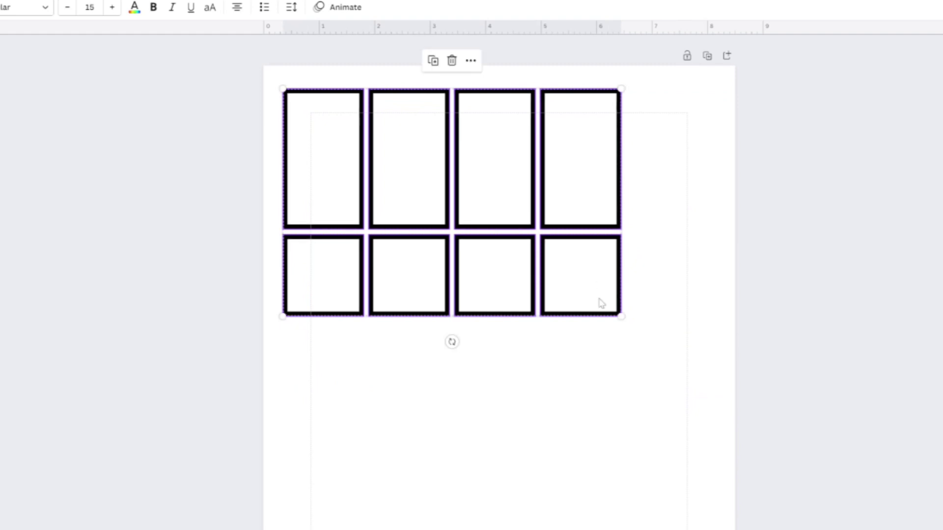
{"action": "left_click", "coordinate": [587, 381]}
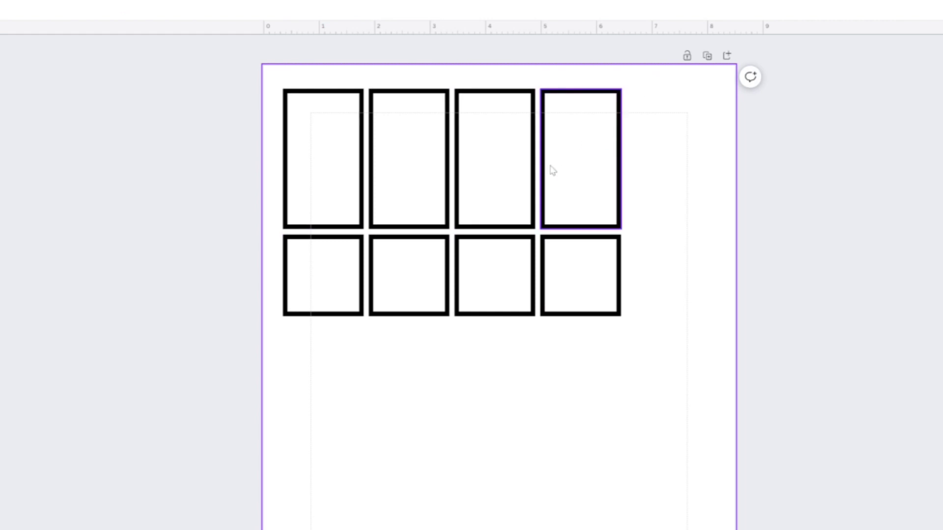
Step: Duplicate the rightmost tall-and-short pair of boxes to form a fifth column
{"action": "left_click", "coordinate": [573, 162]}
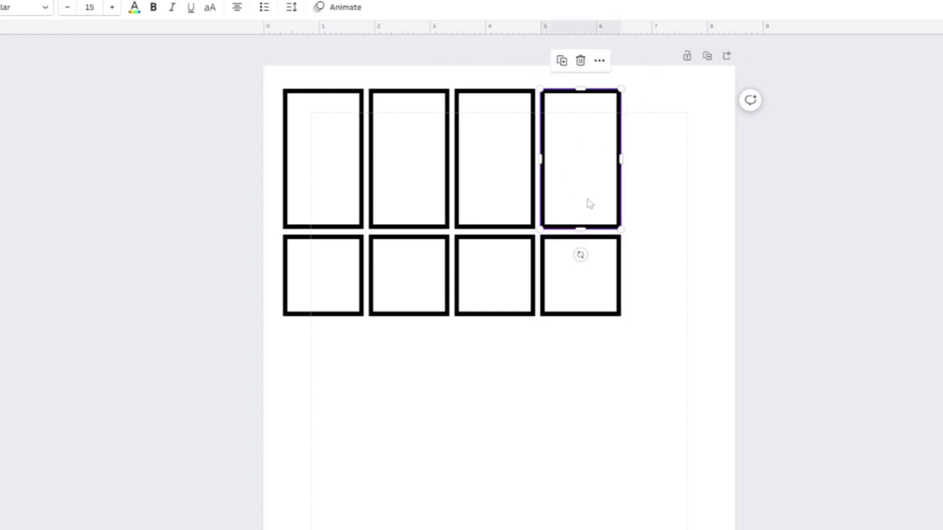
{"action": "left_click_drag", "start_coordinate": [636, 69], "coordinate": [542, 354]}
{"action": "key", "text": "ctrl+d"}
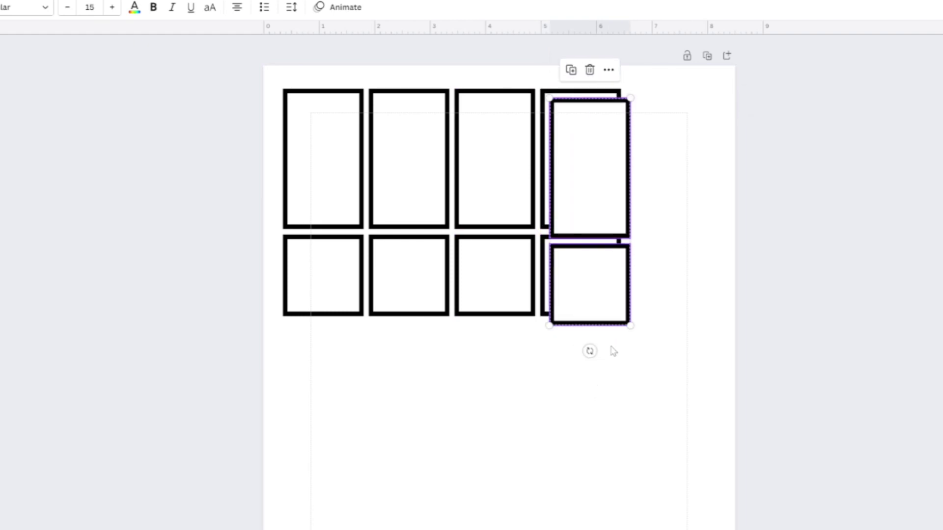
{"action": "left_click_drag", "start_coordinate": [594, 266], "coordinate": [655, 271]}
{"action": "left_click", "coordinate": [531, 402]}
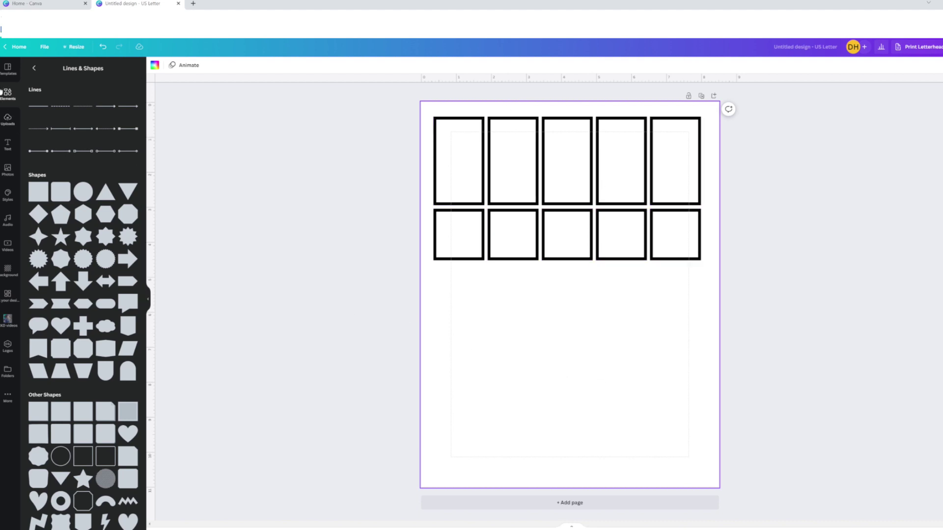
Step: Search Elements for 'halloween' and view the Graphics, then the Photos, results
{"action": "left_click", "coordinate": [6, 93]}
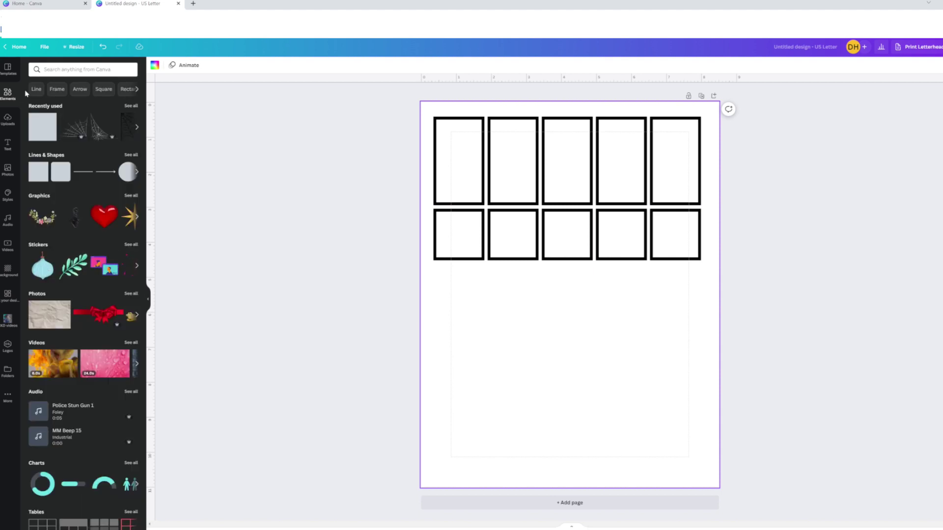
{"action": "left_click", "coordinate": [53, 72]}
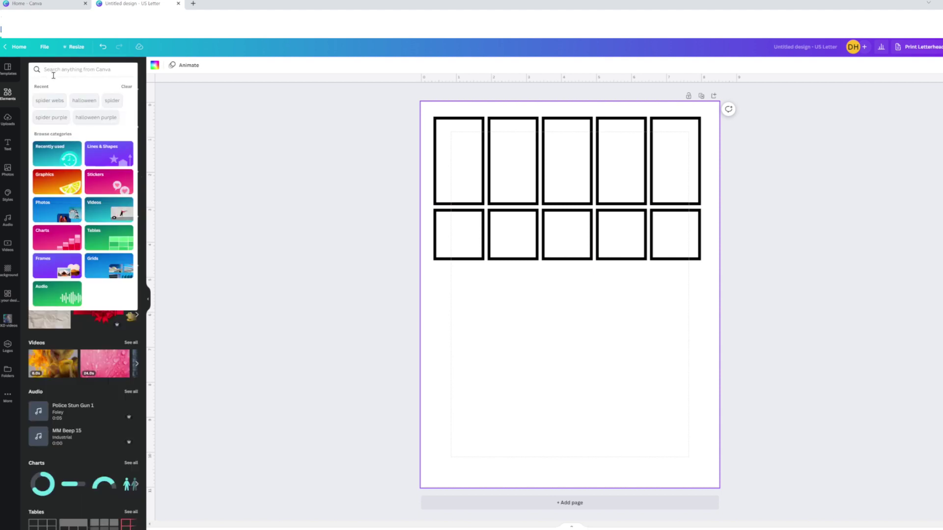
{"action": "type", "text": "hallow"}
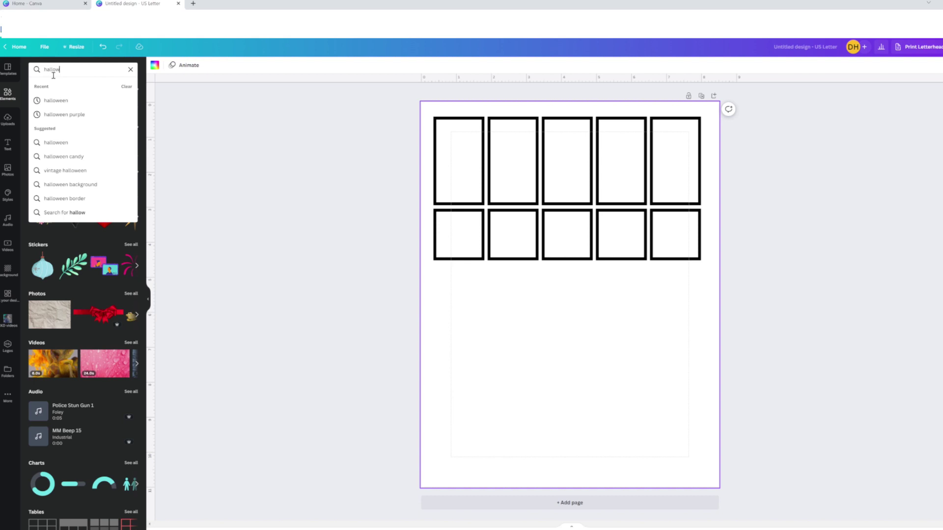
{"action": "type", "text": "e"}
{"action": "key", "text": "Down"}
{"action": "key", "text": "Down"}
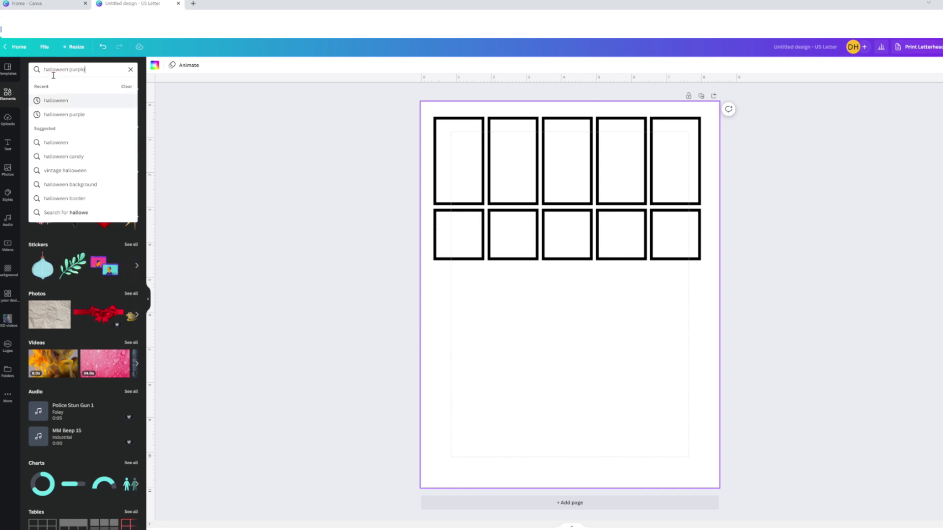
{"action": "left_click", "coordinate": [52, 100]}
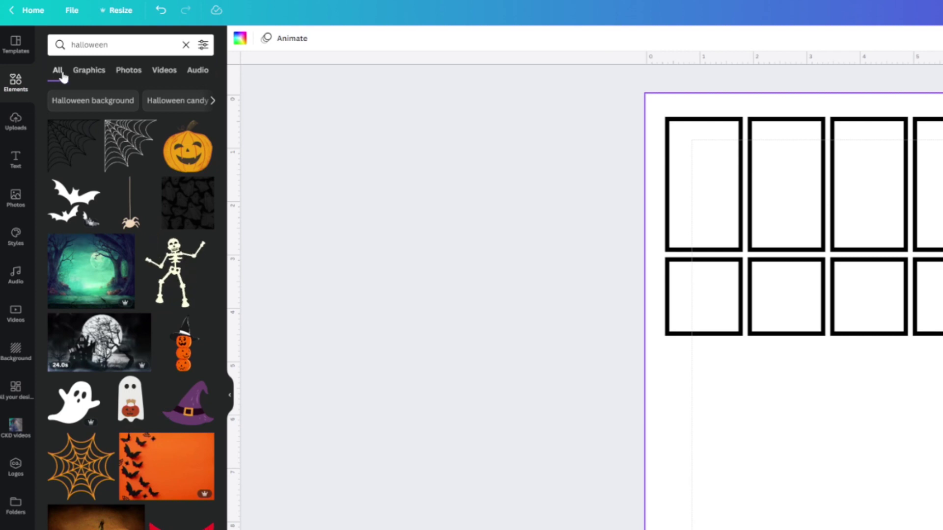
{"action": "left_click", "coordinate": [89, 45]}
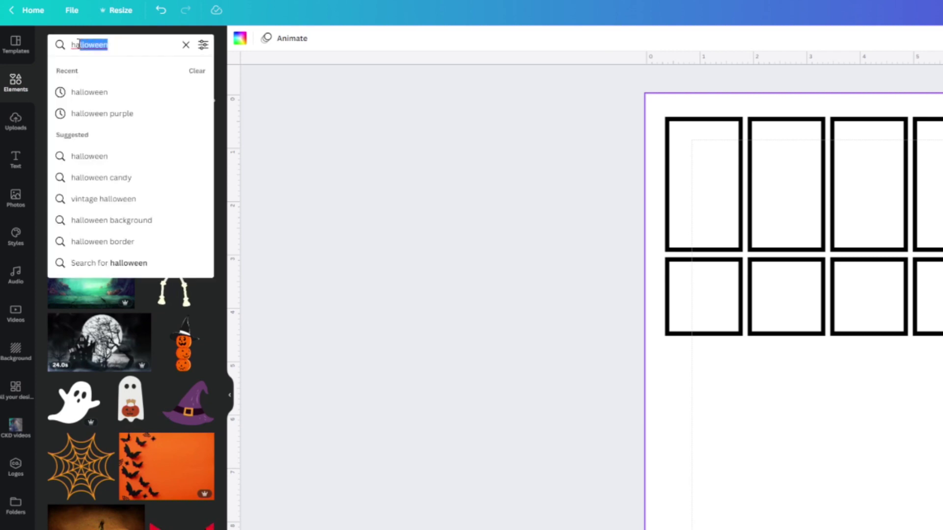
{"action": "left_click", "coordinate": [130, 41]}
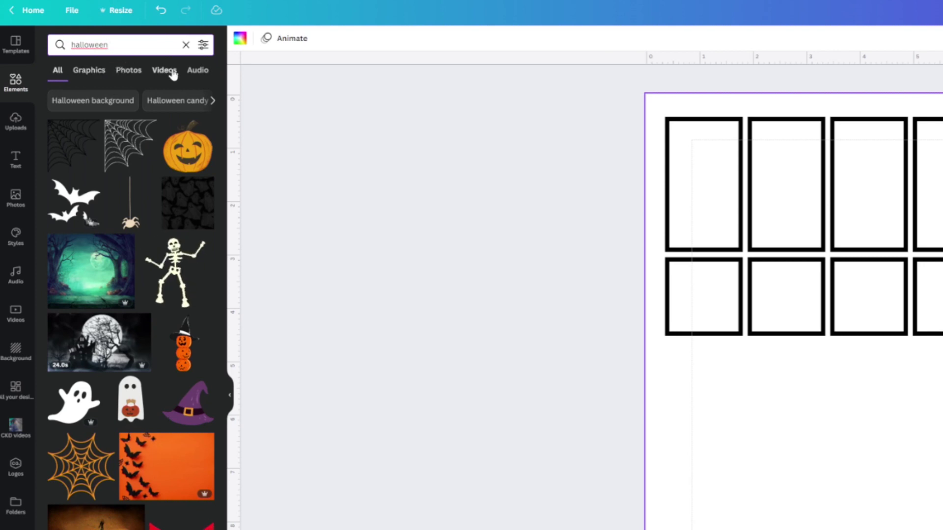
{"action": "left_click", "coordinate": [90, 74]}
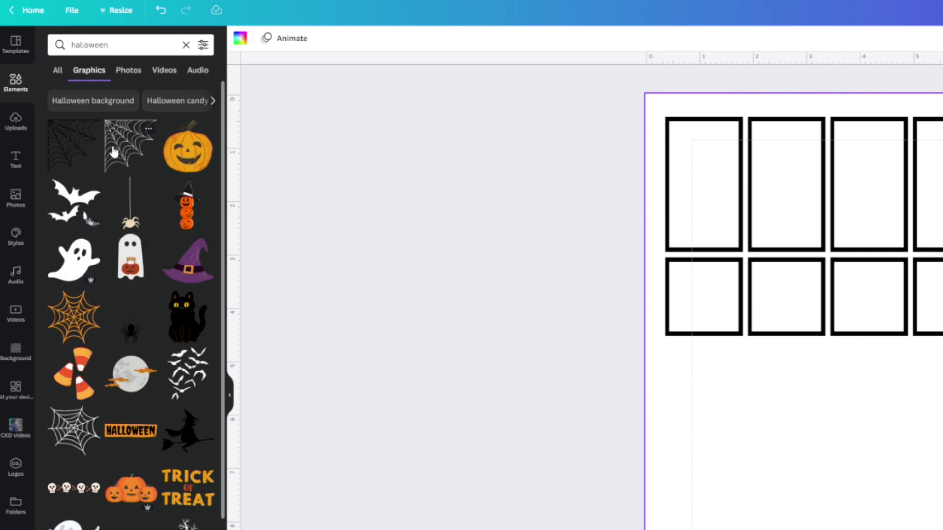
{"action": "left_click", "coordinate": [130, 70]}
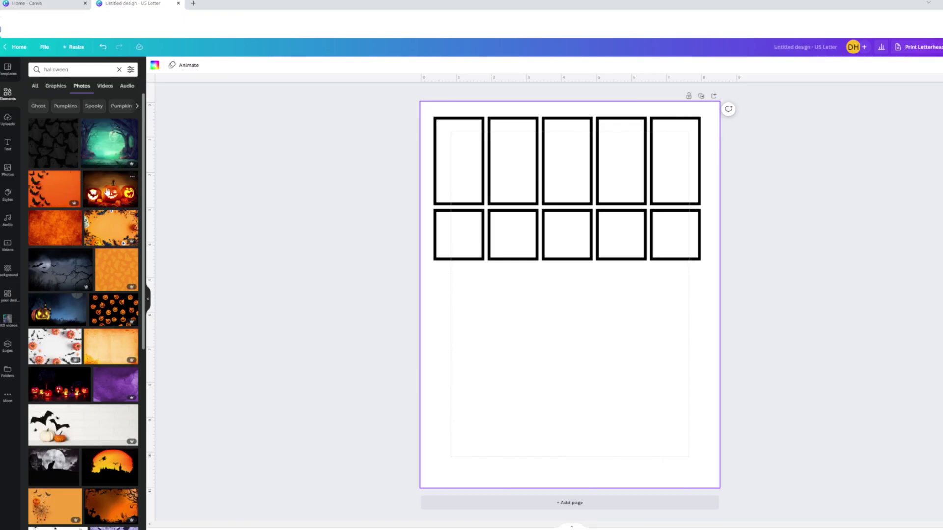
{"action": "scroll", "coordinate": [78, 336], "scroll_direction": "down", "scroll_amount": 2}
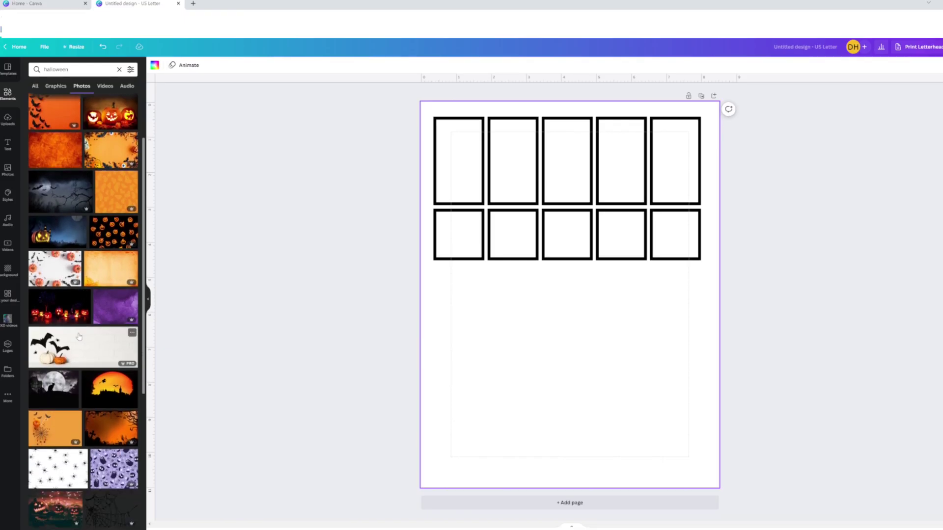
{"action": "scroll", "coordinate": [78, 336], "scroll_direction": "down", "scroll_amount": 1}
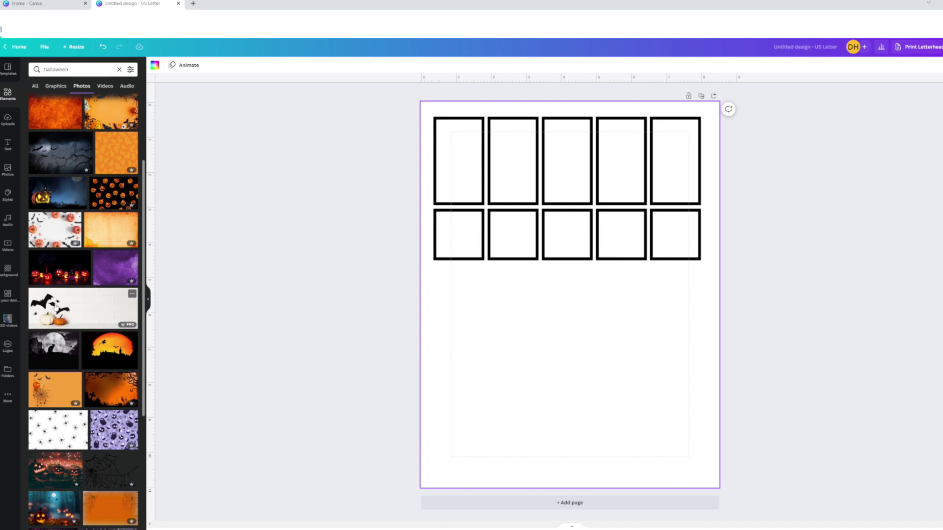
{"action": "left_click", "coordinate": [56, 309]}
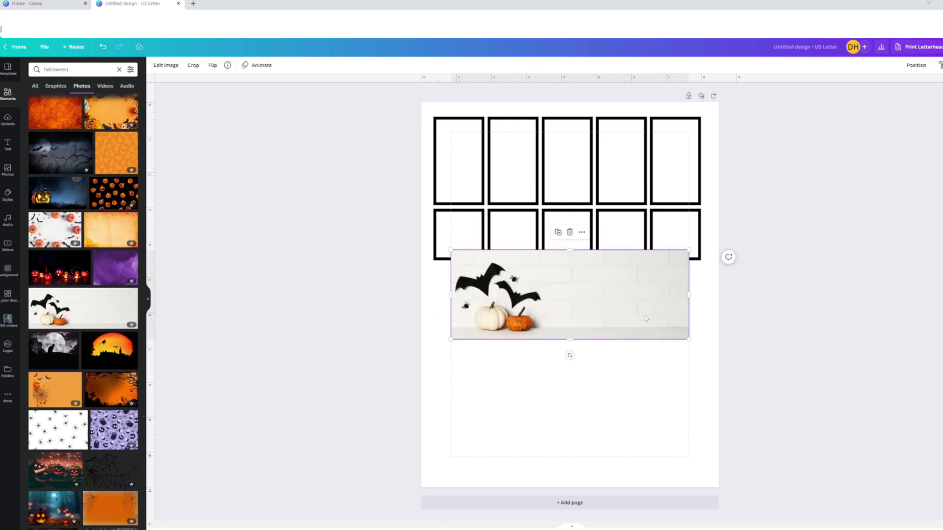
{"action": "mouse_move", "coordinate": [572, 339]}
{"action": "left_mouse_down"}
{"action": "mouse_move", "coordinate": [582, 392]}
{"action": "mouse_move", "coordinate": [569, 337]}
{"action": "left_mouse_up"}
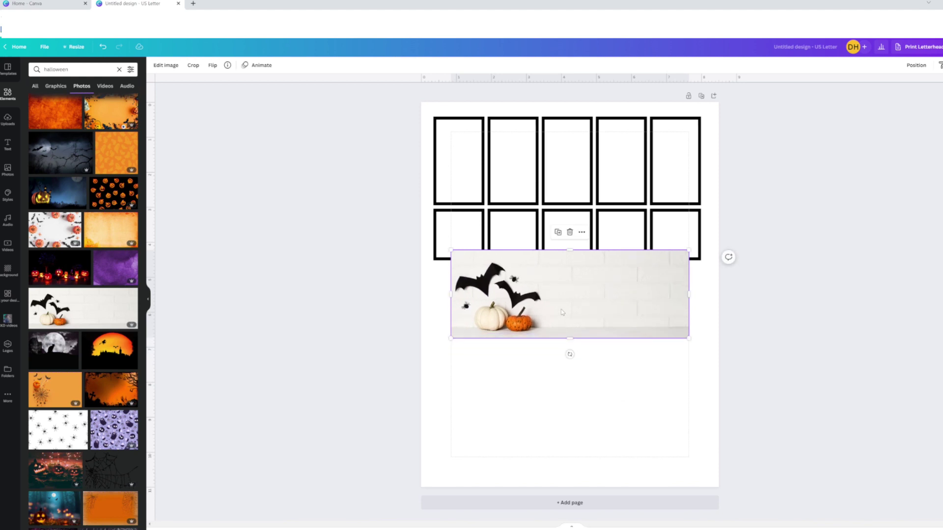
{"action": "left_click", "coordinate": [569, 232]}
{"action": "left_click", "coordinate": [105, 200]}
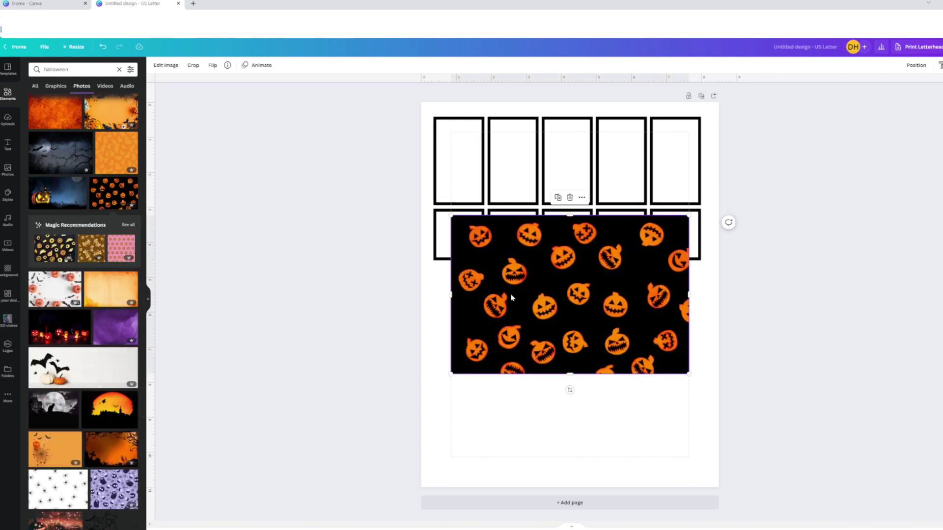
{"action": "key", "text": "Delete"}
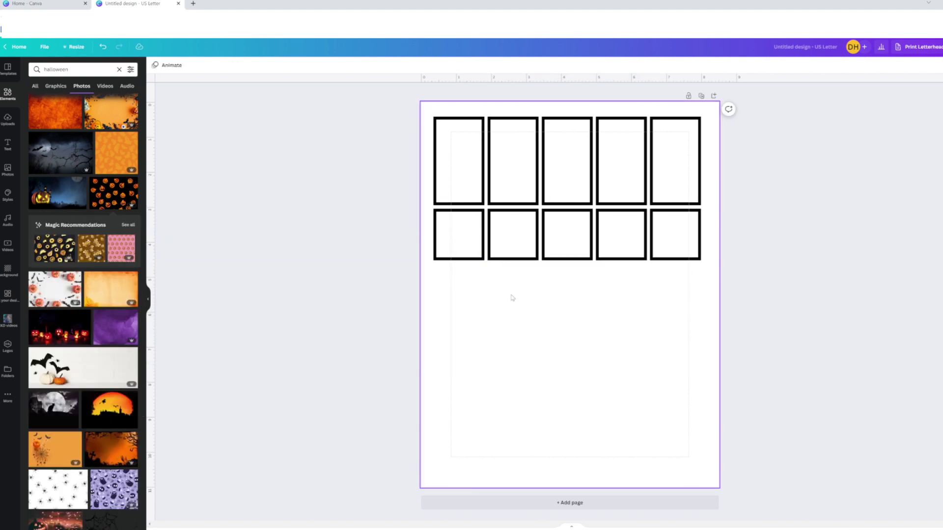
{"action": "scroll", "coordinate": [96, 260], "scroll_direction": "up", "scroll_amount": 3}
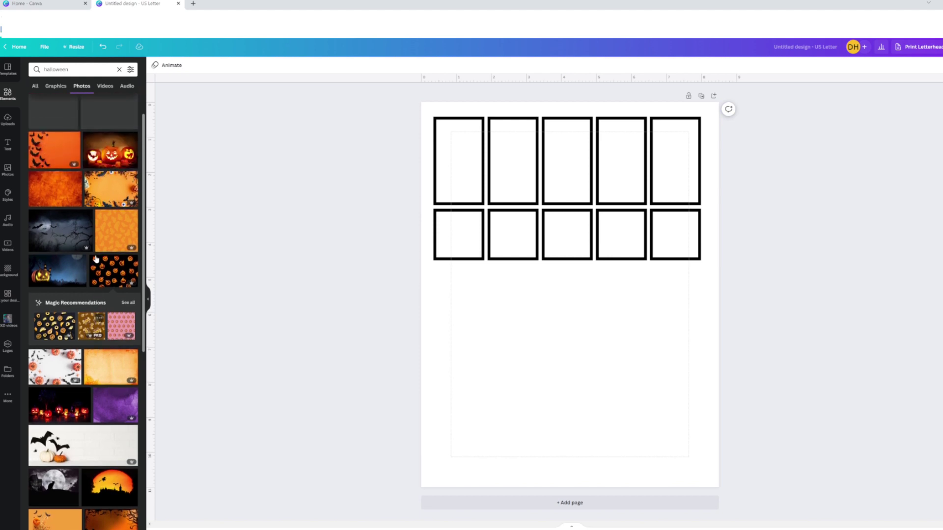
{"action": "left_click", "coordinate": [54, 86]}
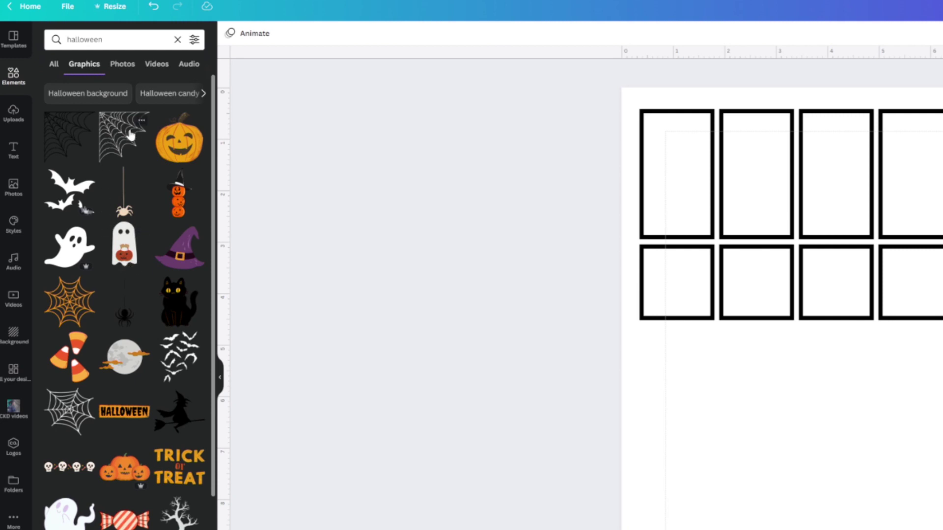
{"action": "left_click", "coordinate": [142, 122]}
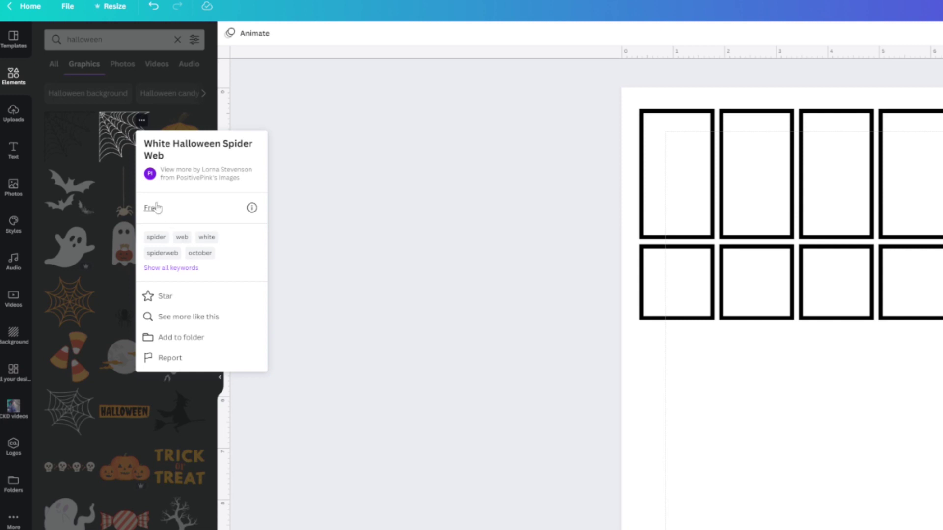
{"action": "left_click", "coordinate": [142, 121]}
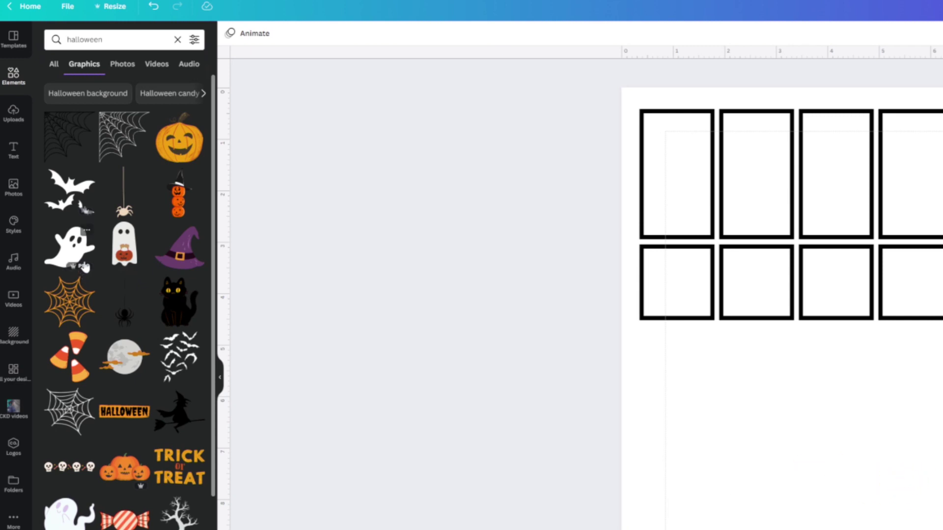
{"action": "left_click", "coordinate": [86, 231]}
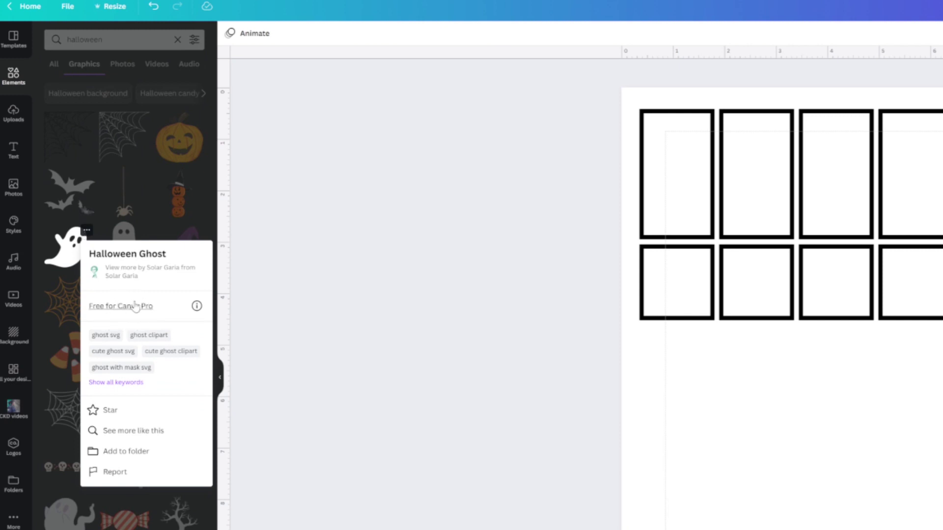
{"action": "left_click", "coordinate": [276, 269]}
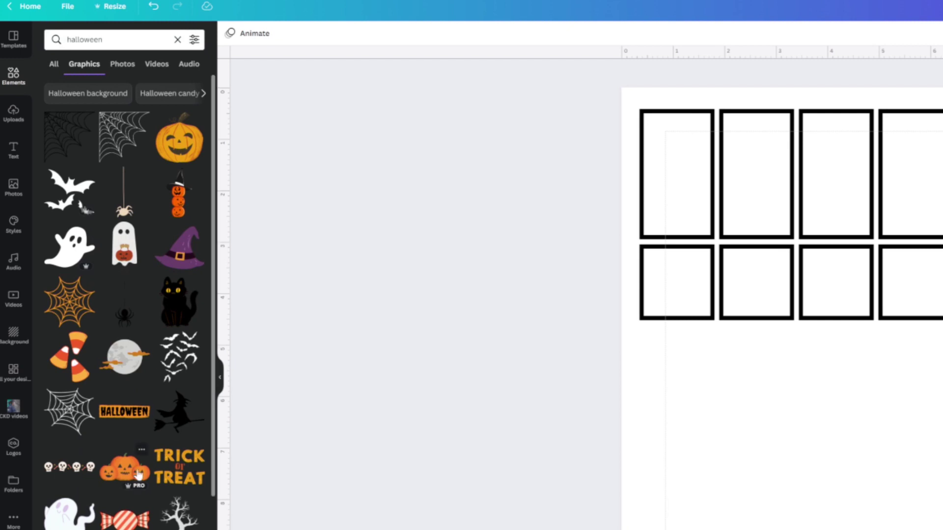
{"action": "scroll", "coordinate": [138, 474], "scroll_direction": "down", "scroll_amount": 1}
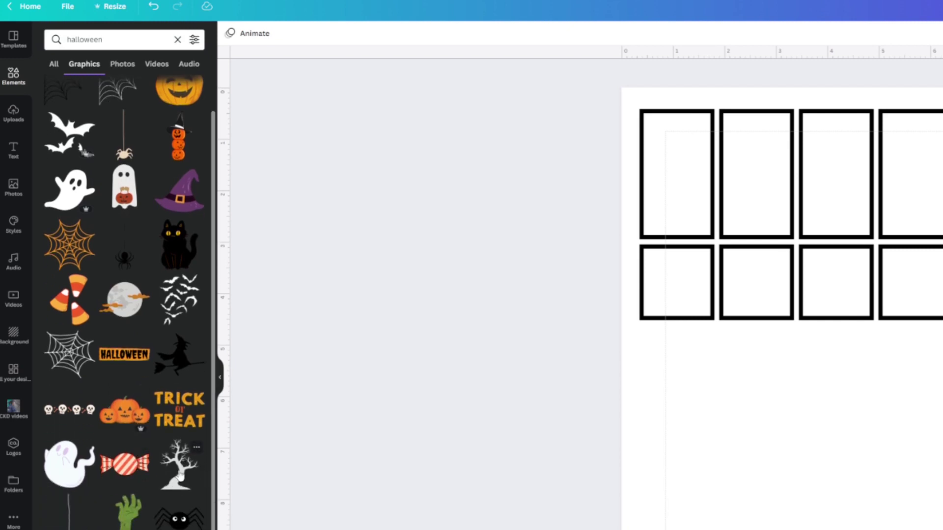
Step: Add a bare tree at the page's lower right, enlarged to about 4.3 × 5.7 in
{"action": "left_click", "coordinate": [180, 466]}
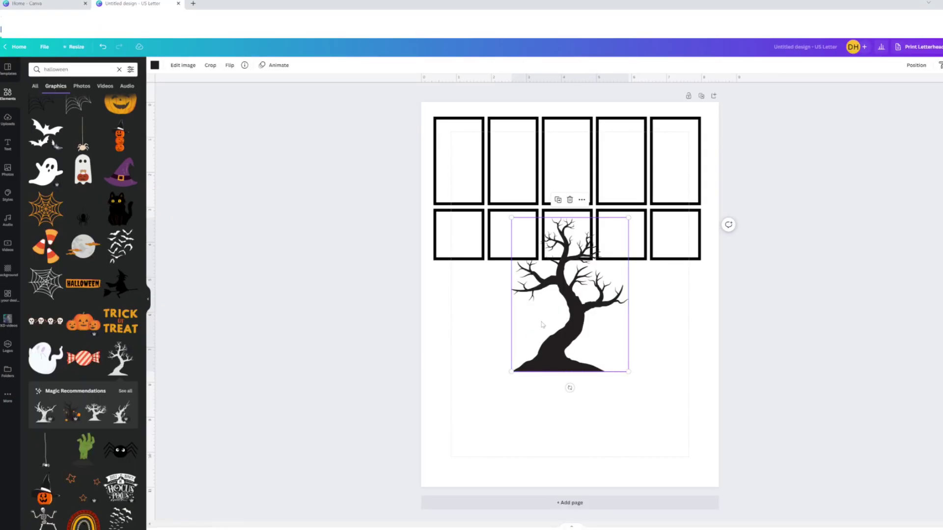
{"action": "left_click_drag", "start_coordinate": [554, 321], "coordinate": [636, 409]}
{"action": "left_click_drag", "start_coordinate": [589, 308], "coordinate": [561, 257]}
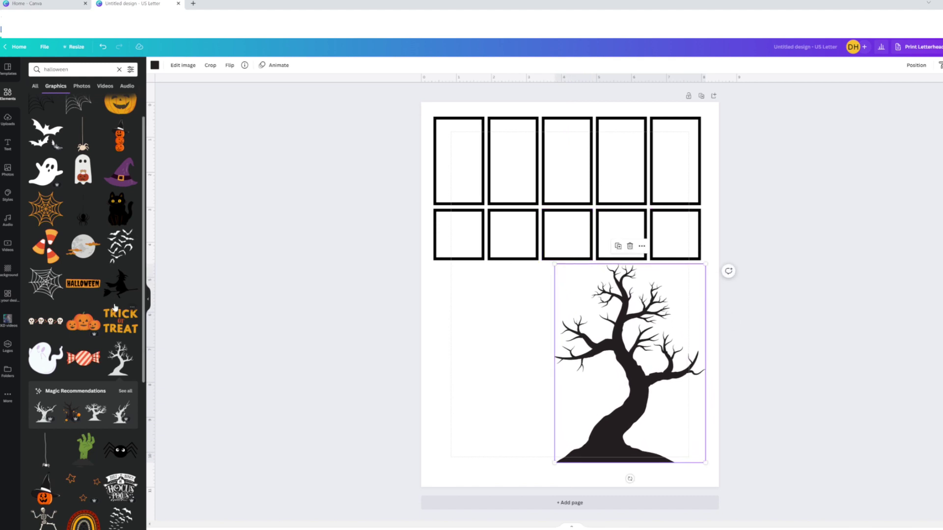
Step: Add a flying witch, shrunk to about 2.7 × 2.3 in, just below the grid at left
{"action": "left_click", "coordinate": [115, 292]}
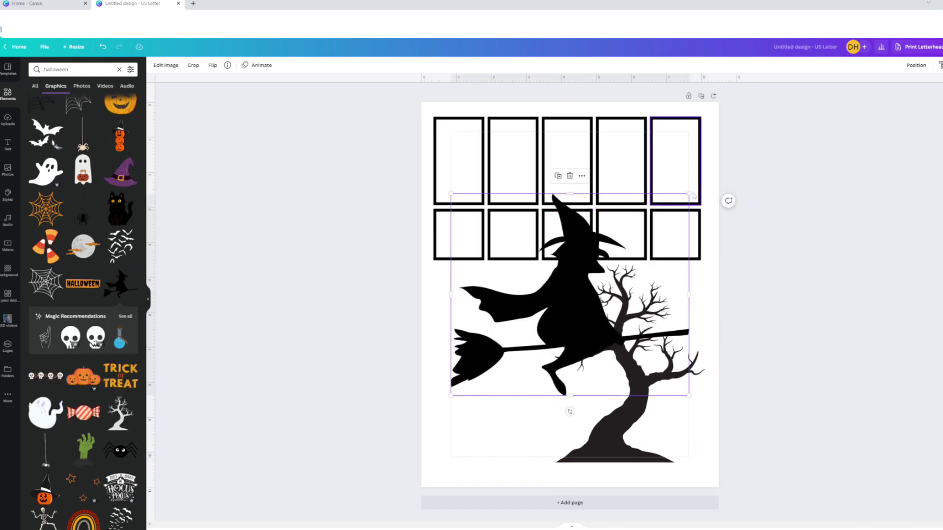
{"action": "left_click_drag", "start_coordinate": [689, 193], "coordinate": [536, 303]}
{"action": "left_click_drag", "start_coordinate": [504, 337], "coordinate": [479, 294]}
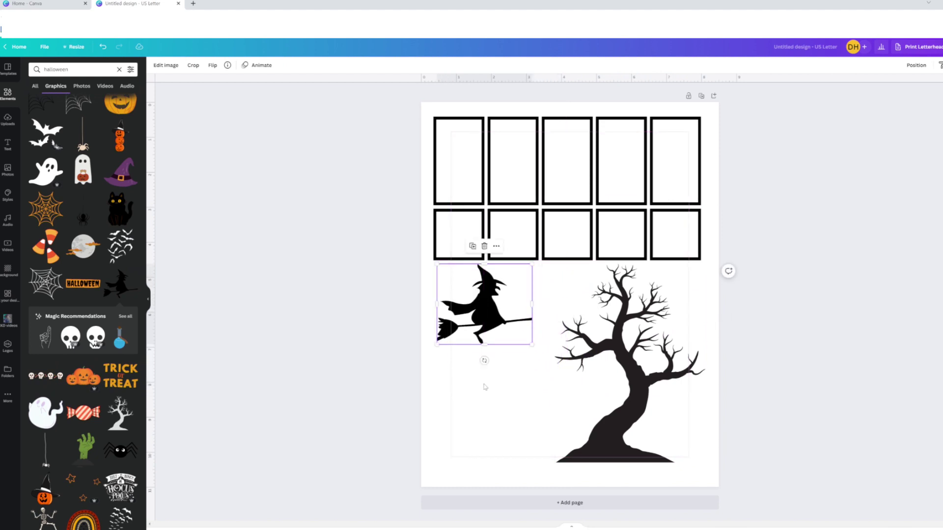
{"action": "left_click", "coordinate": [488, 388]}
Step: Place a smaller SPOOKY SEASON graphic beneath the witch
{"action": "scroll", "coordinate": [65, 326], "scroll_direction": "up", "scroll_amount": 1}
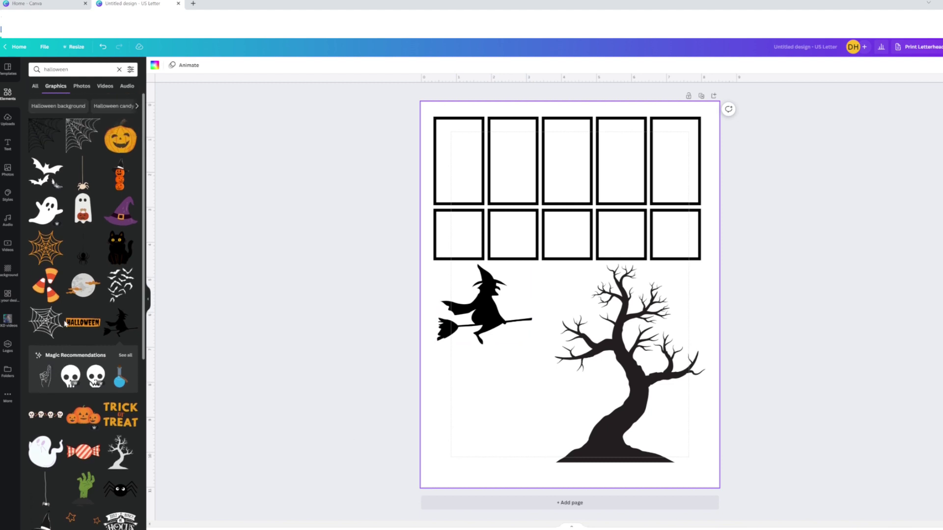
{"action": "scroll", "coordinate": [66, 322], "scroll_direction": "down", "scroll_amount": 6}
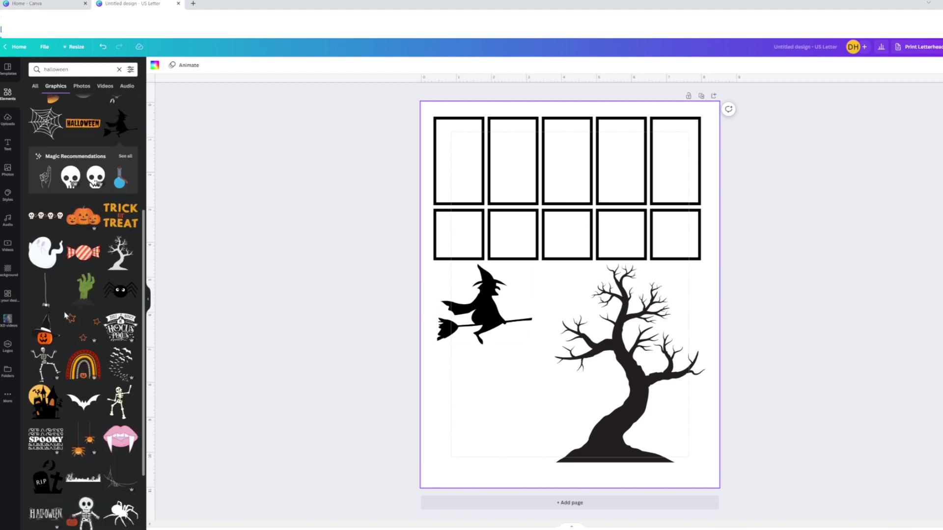
{"action": "left_click", "coordinate": [46, 405]}
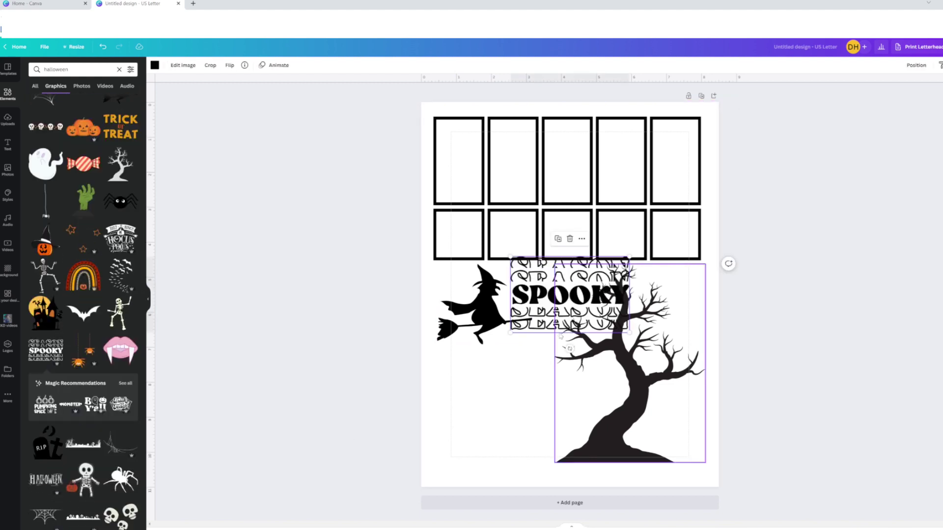
{"action": "left_click_drag", "start_coordinate": [558, 268], "coordinate": [496, 372]}
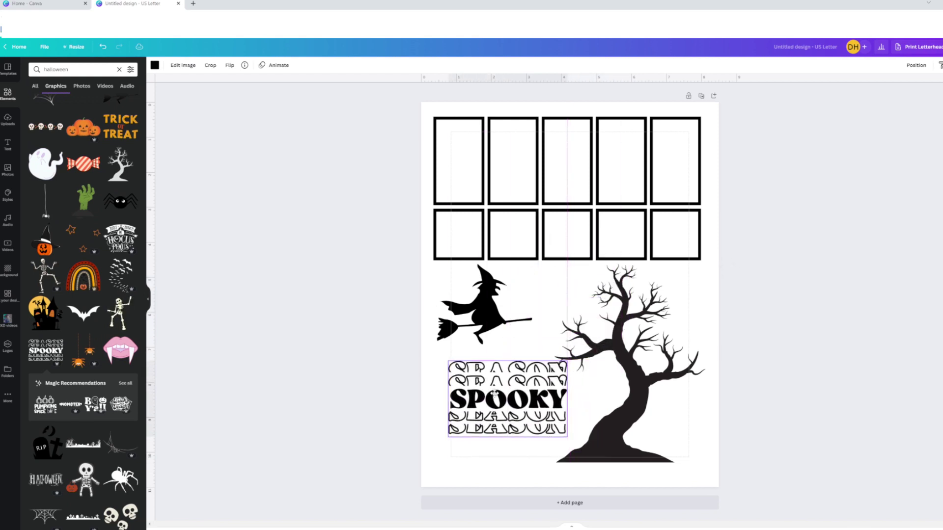
{"action": "scroll", "coordinate": [75, 260], "scroll_direction": "up", "scroll_amount": 1}
{"action": "scroll", "coordinate": [75, 261], "scroll_direction": "up", "scroll_amount": 3}
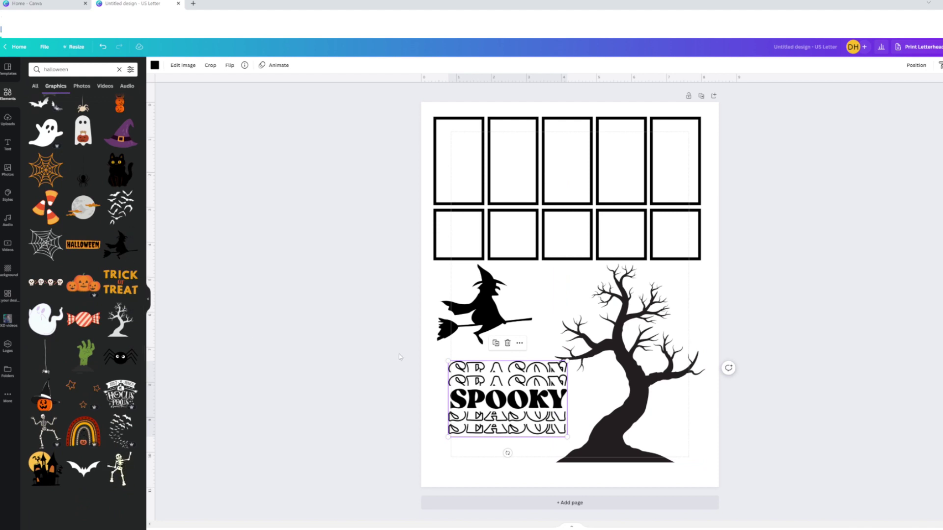
{"action": "left_click_drag", "start_coordinate": [567, 363], "coordinate": [485, 381]}
{"action": "left_click_drag", "start_coordinate": [608, 353], "coordinate": [603, 360]}
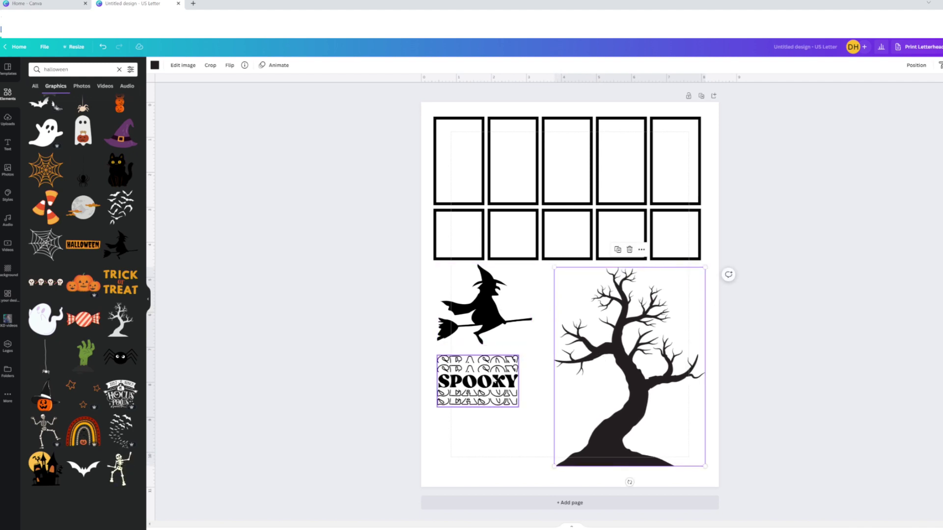
{"action": "left_click", "coordinate": [490, 448]}
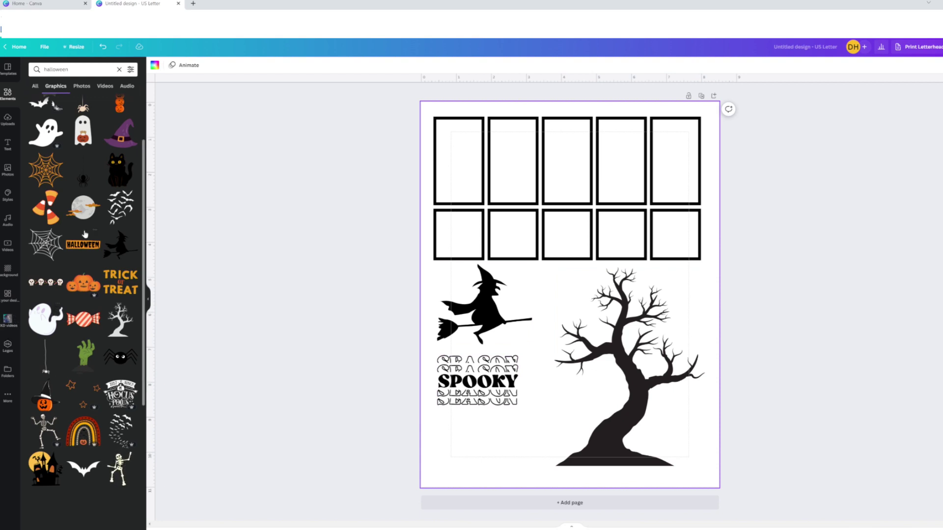
{"action": "left_click", "coordinate": [116, 176]}
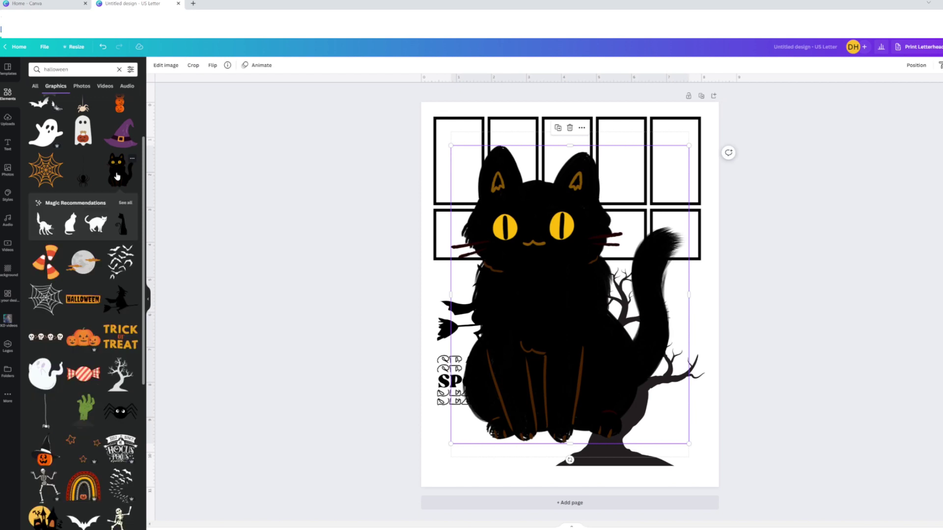
{"action": "key", "text": "Delete"}
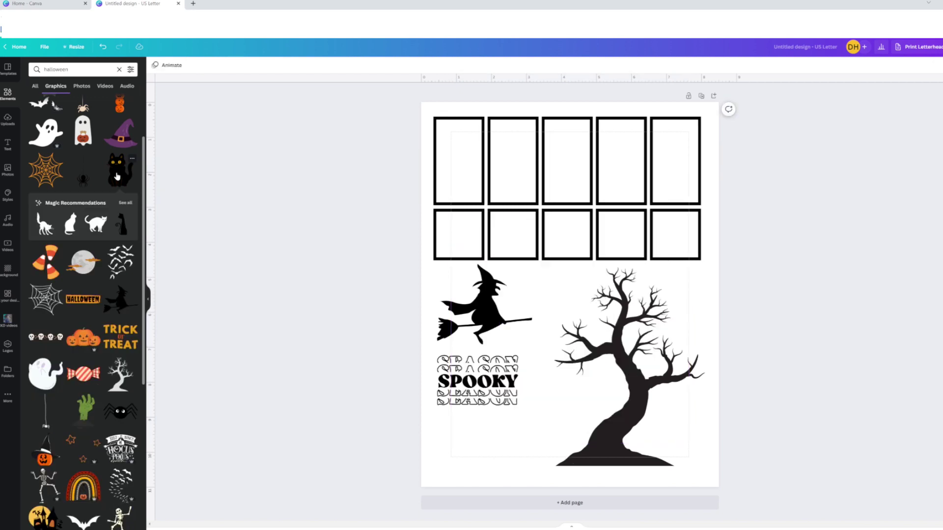
{"action": "scroll", "coordinate": [118, 177], "scroll_direction": "up", "scroll_amount": 2}
{"action": "scroll", "coordinate": [116, 176], "scroll_direction": "down", "scroll_amount": 3}
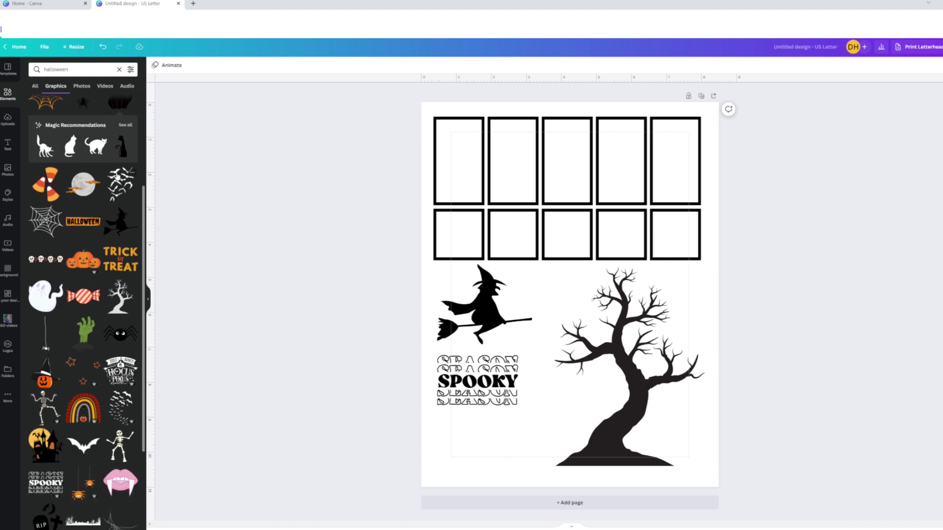
{"action": "scroll", "coordinate": [84, 310], "scroll_direction": "down", "scroll_amount": 3}
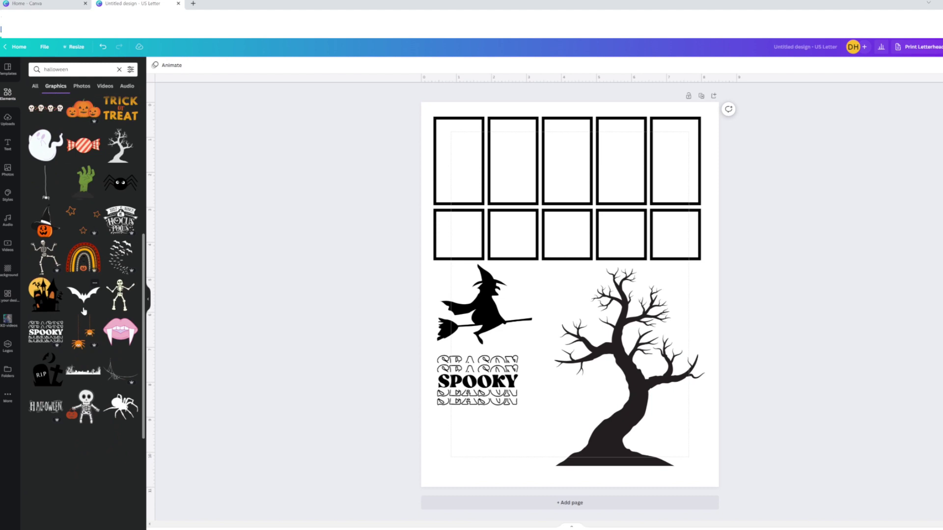
{"action": "scroll", "coordinate": [83, 310], "scroll_direction": "down", "scroll_amount": 1}
{"action": "scroll", "coordinate": [83, 311], "scroll_direction": "down", "scroll_amount": 2}
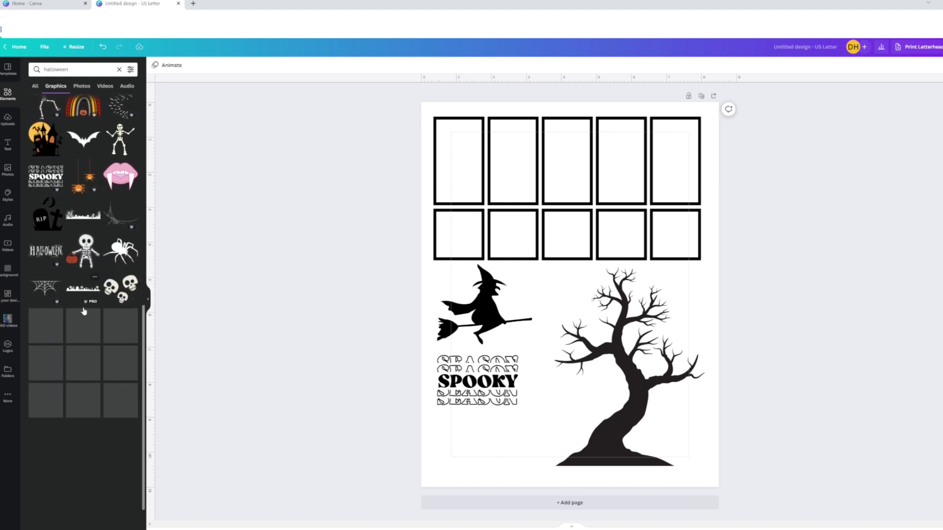
Step: Add an R.I.P. gravestone of about 1.9 × 1.9 in below the SPOOKY SEASON graphic
{"action": "left_click", "coordinate": [39, 216]}
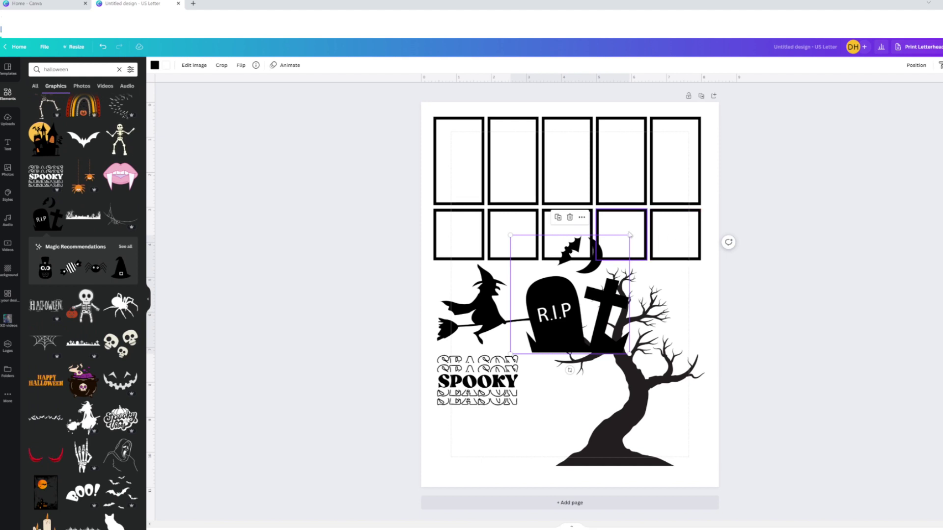
{"action": "left_click_drag", "start_coordinate": [629, 235], "coordinate": [575, 286]}
{"action": "left_click_drag", "start_coordinate": [532, 334], "coordinate": [510, 438]}
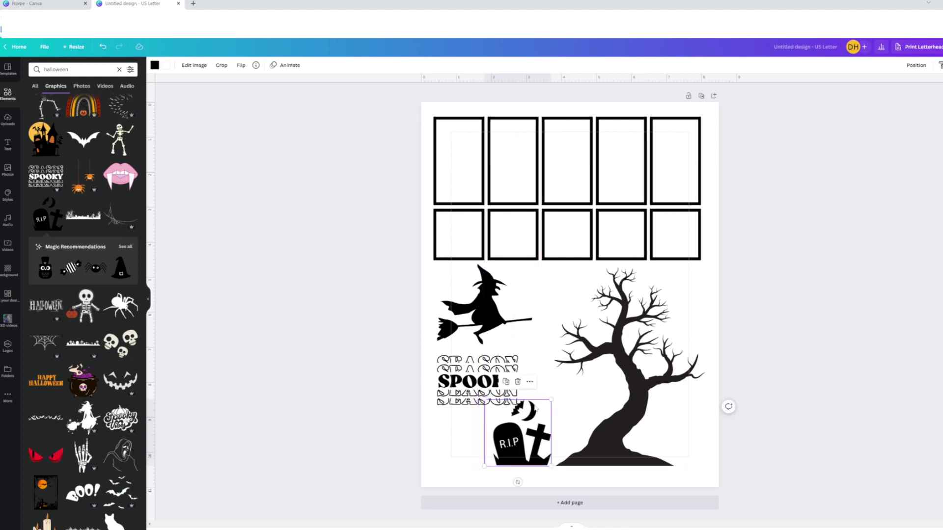
{"action": "left_click_drag", "start_coordinate": [536, 407], "coordinate": [531, 415]}
Step: Fine-tune the gravestone's position and leave SPOOKY SEASON beneath the witch
{"action": "left_click_drag", "start_coordinate": [480, 378], "coordinate": [542, 286]}
{"action": "left_click_drag", "start_coordinate": [523, 441], "coordinate": [528, 433]}
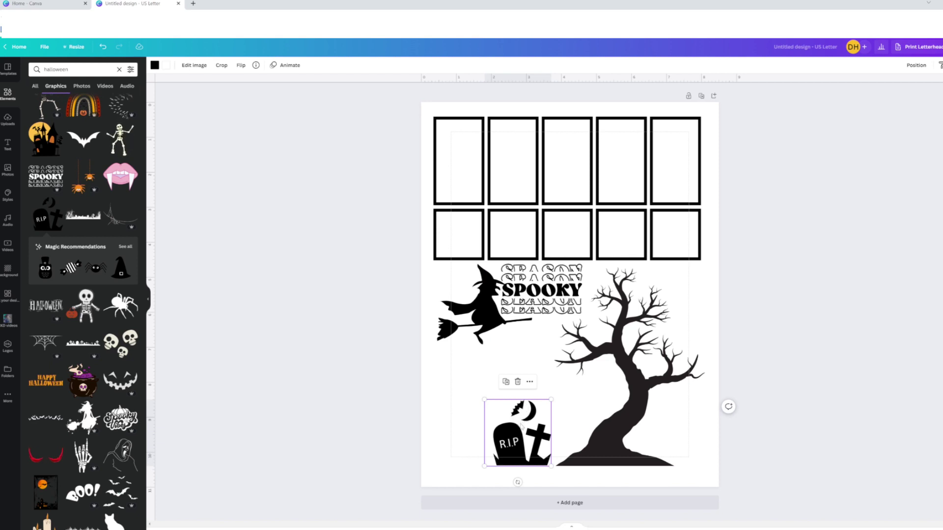
{"action": "left_click_drag", "start_coordinate": [520, 427], "coordinate": [523, 426]}
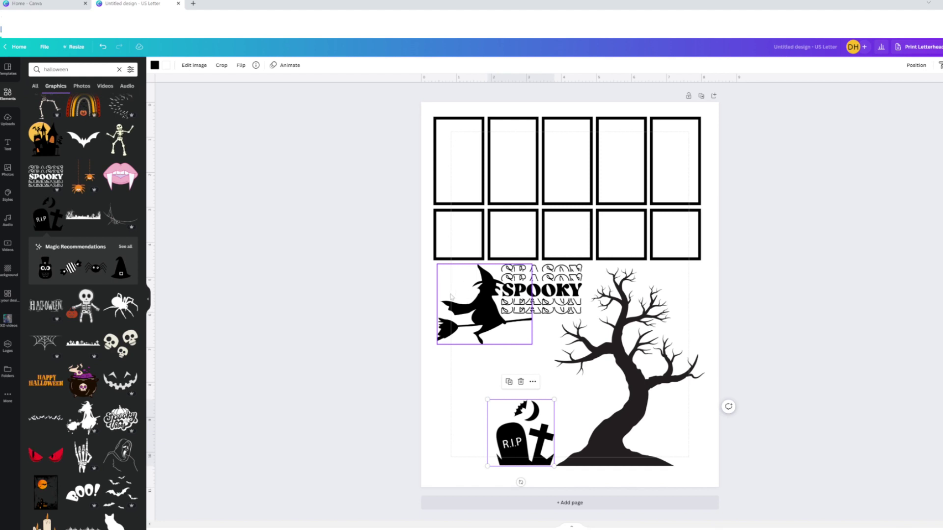
{"action": "left_click_drag", "start_coordinate": [533, 285], "coordinate": [465, 371]}
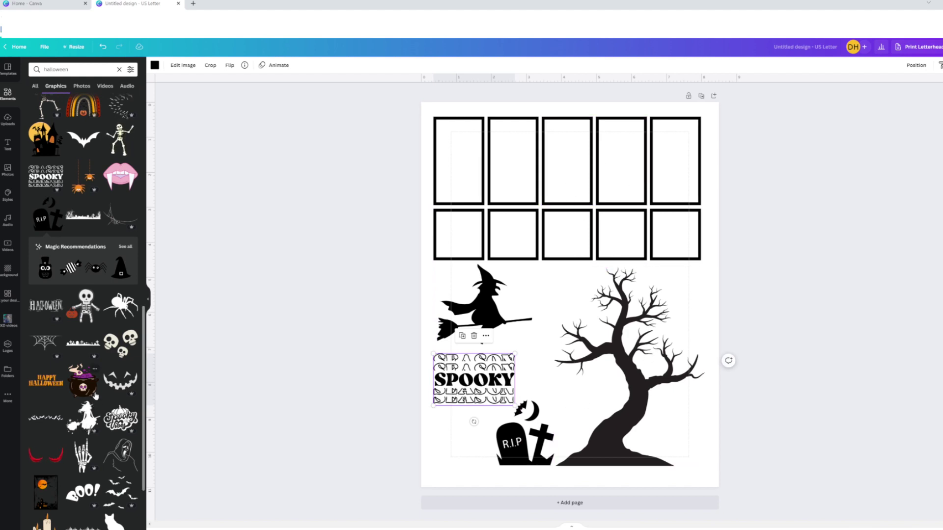
{"action": "scroll", "coordinate": [95, 396], "scroll_direction": "down", "scroll_amount": 5}
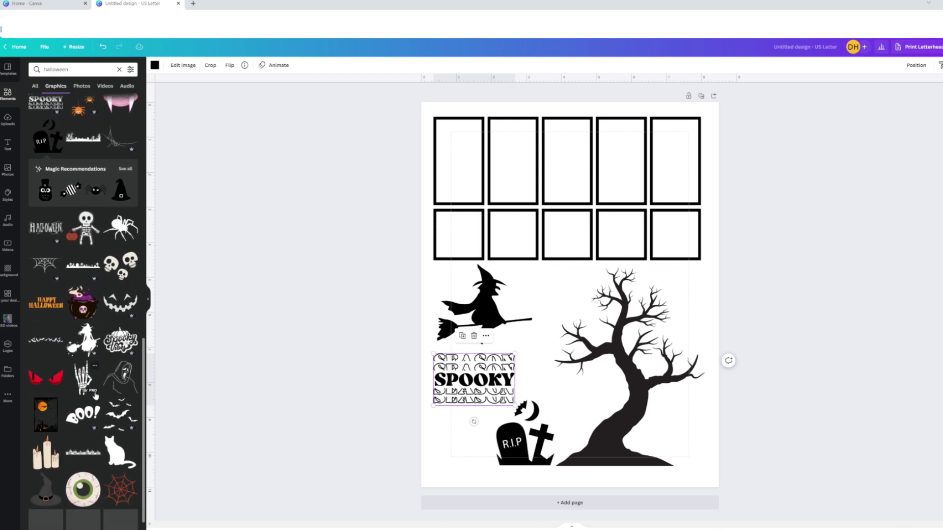
{"action": "scroll", "coordinate": [96, 396], "scroll_direction": "down", "scroll_amount": 4}
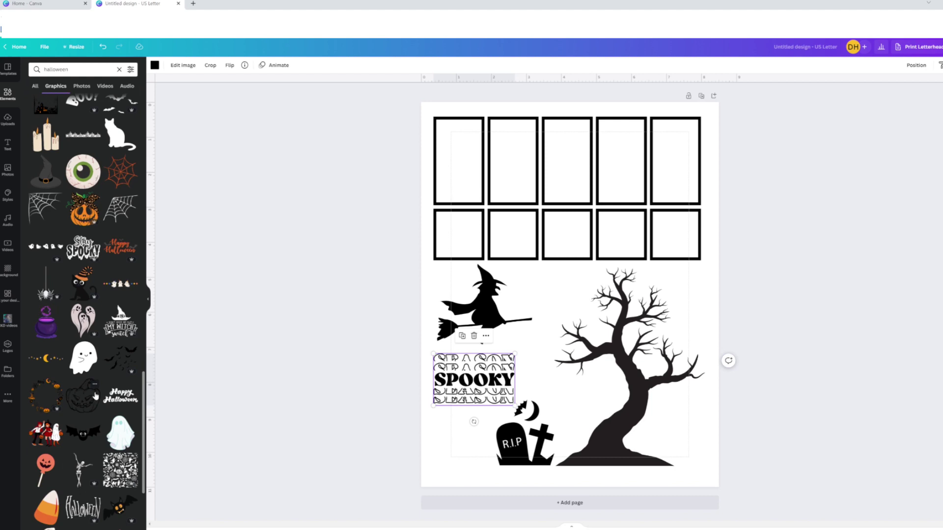
{"action": "scroll", "coordinate": [95, 396], "scroll_direction": "down", "scroll_amount": 2}
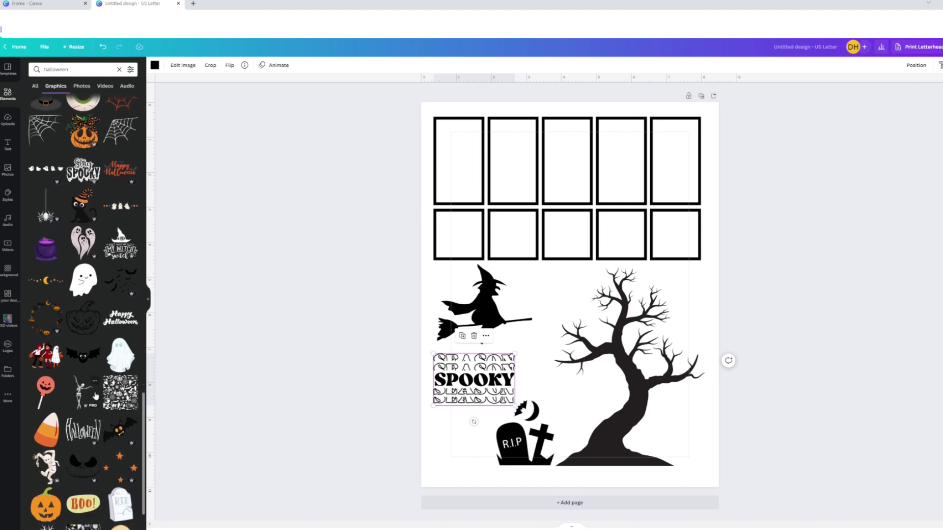
{"action": "scroll", "coordinate": [96, 396], "scroll_direction": "down", "scroll_amount": 3}
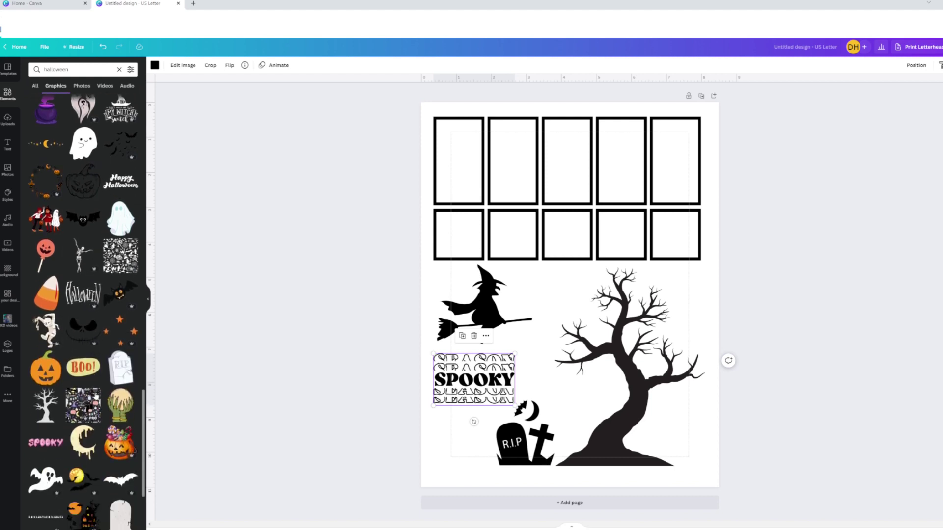
{"action": "left_click", "coordinate": [80, 327]}
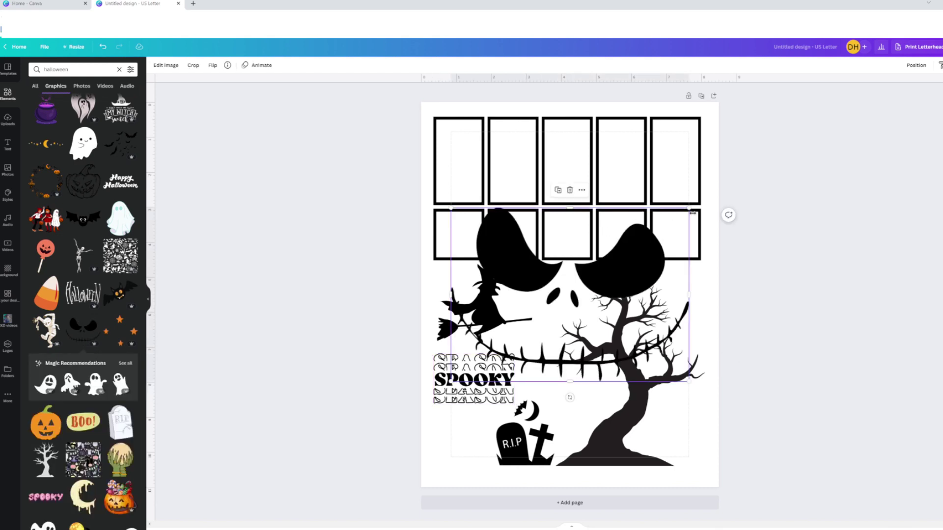
{"action": "left_click_drag", "start_coordinate": [689, 207], "coordinate": [470, 424]}
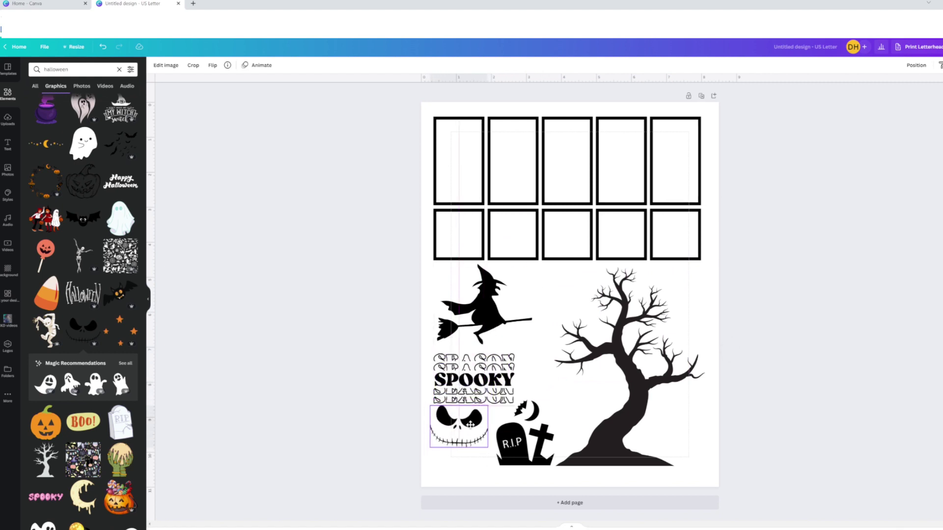
{"action": "left_click_drag", "start_coordinate": [488, 447], "coordinate": [456, 425]}
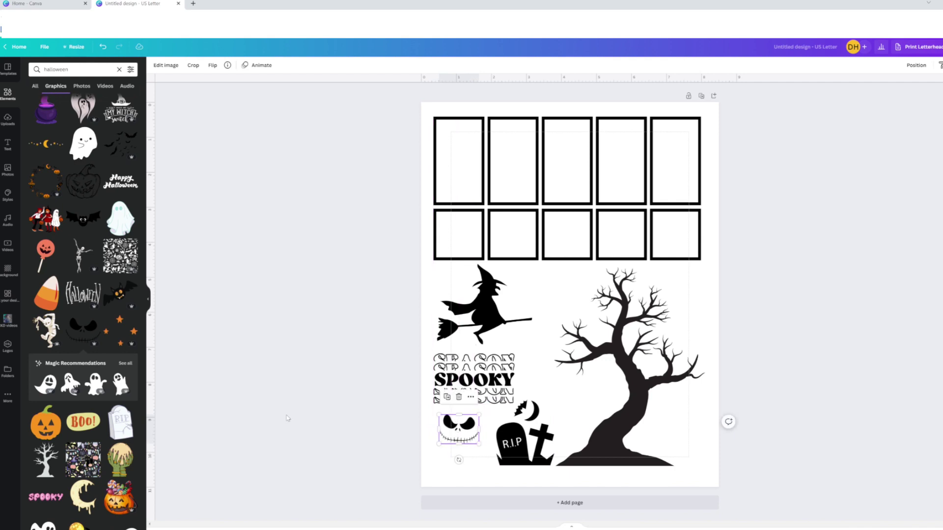
{"action": "scroll", "coordinate": [106, 386], "scroll_direction": "down", "scroll_amount": 5}
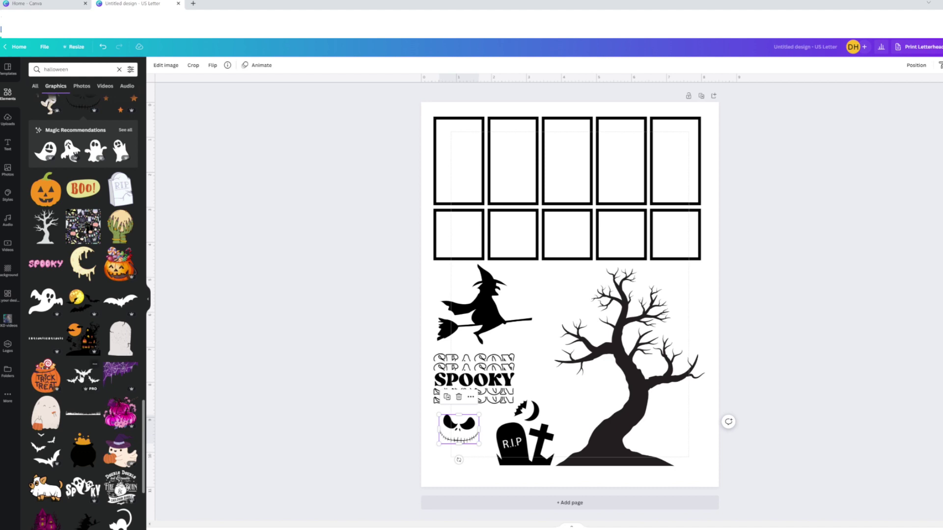
{"action": "left_click", "coordinate": [83, 375]}
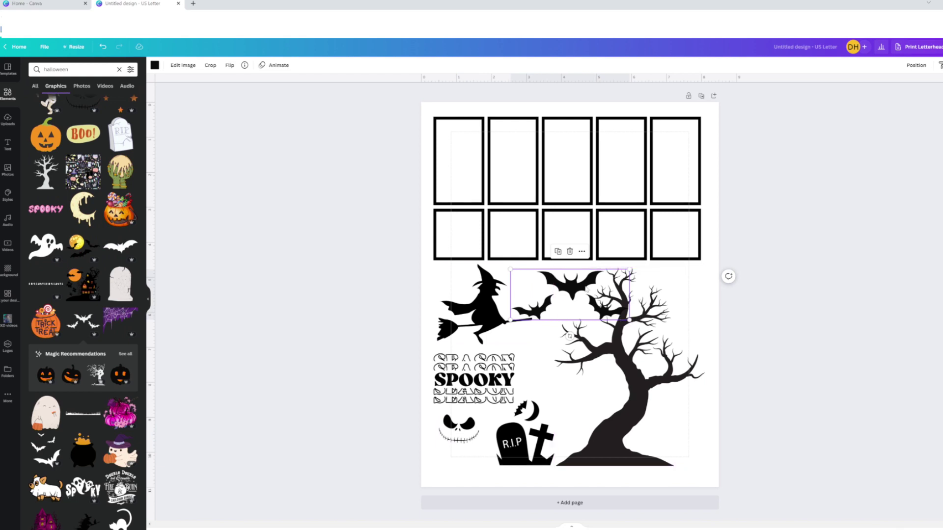
{"action": "key", "text": "Delete"}
{"action": "scroll", "coordinate": [73, 328], "scroll_direction": "down", "scroll_amount": 5}
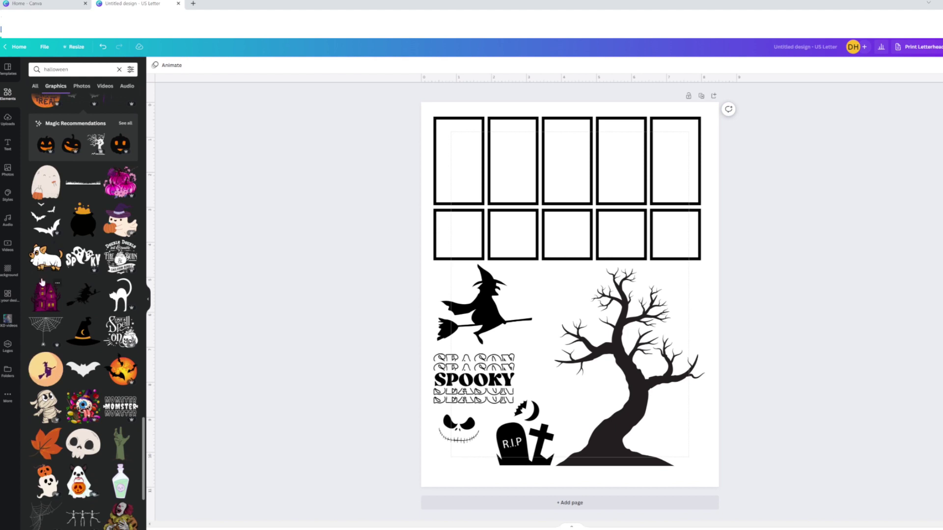
{"action": "scroll", "coordinate": [42, 281], "scroll_direction": "down", "scroll_amount": 4}
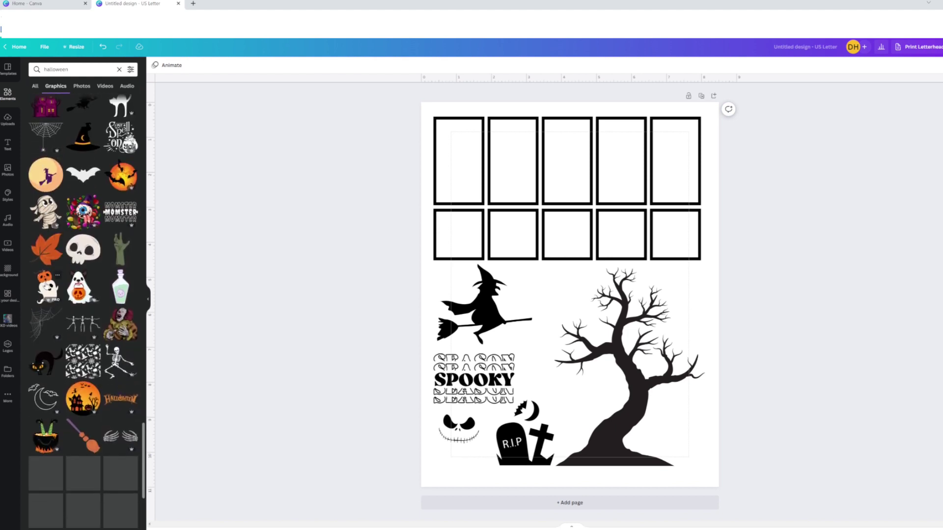
{"action": "scroll", "coordinate": [47, 284], "scroll_direction": "down", "scroll_amount": 2}
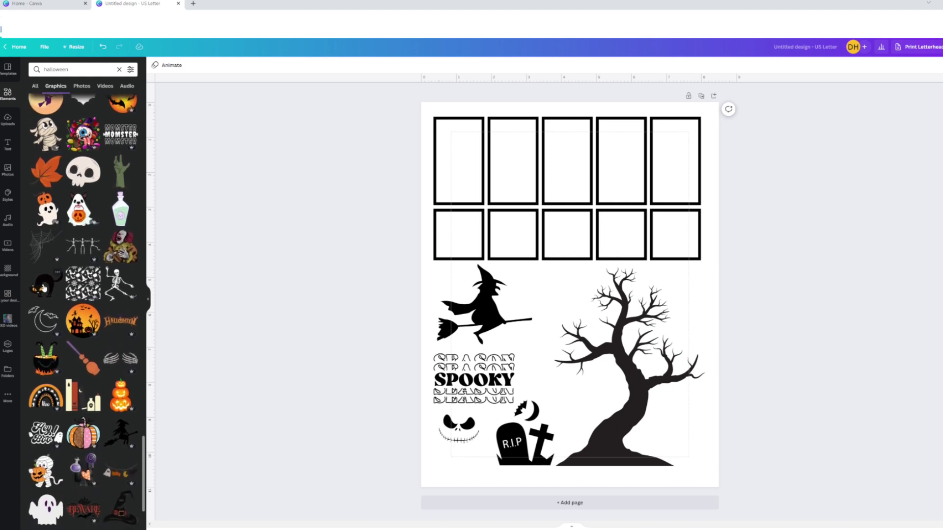
Step: Add the black cat graphic, shrink it, and place it just right of the flying witch
{"action": "left_click", "coordinate": [44, 288]}
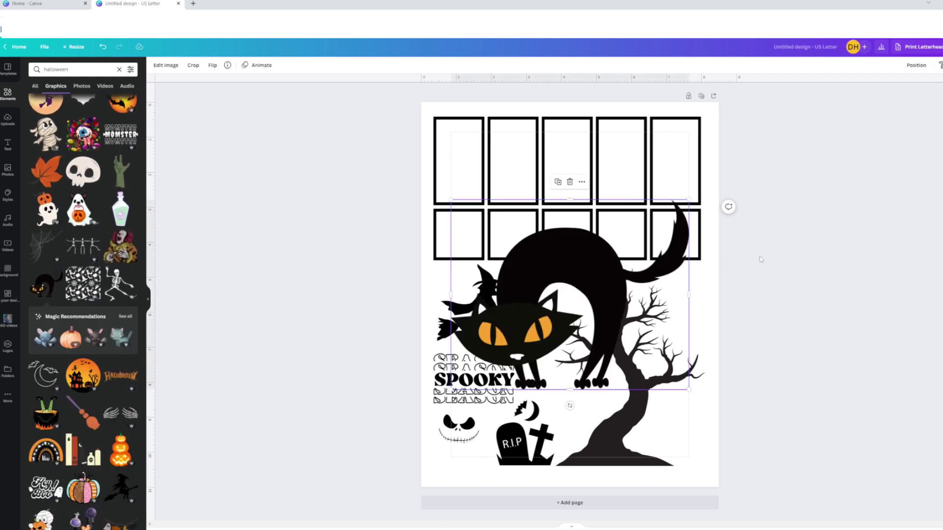
{"action": "left_click_drag", "start_coordinate": [689, 200], "coordinate": [528, 294]}
{"action": "left_click_drag", "start_coordinate": [525, 293], "coordinate": [525, 295]}
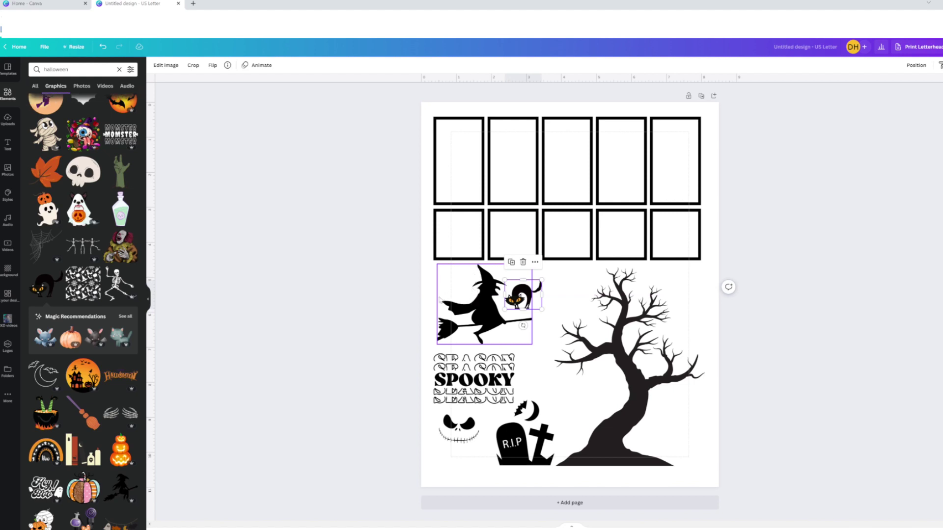
{"action": "left_click_drag", "start_coordinate": [528, 292], "coordinate": [531, 292]}
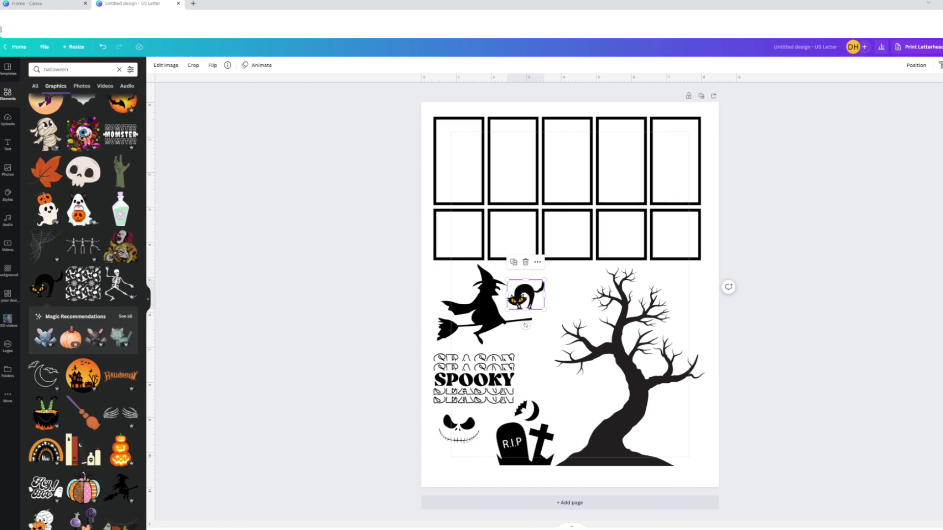
Step: Scroll down the page and select the tree graphic
{"action": "scroll", "coordinate": [58, 391], "scroll_direction": "down", "scroll_amount": 15}
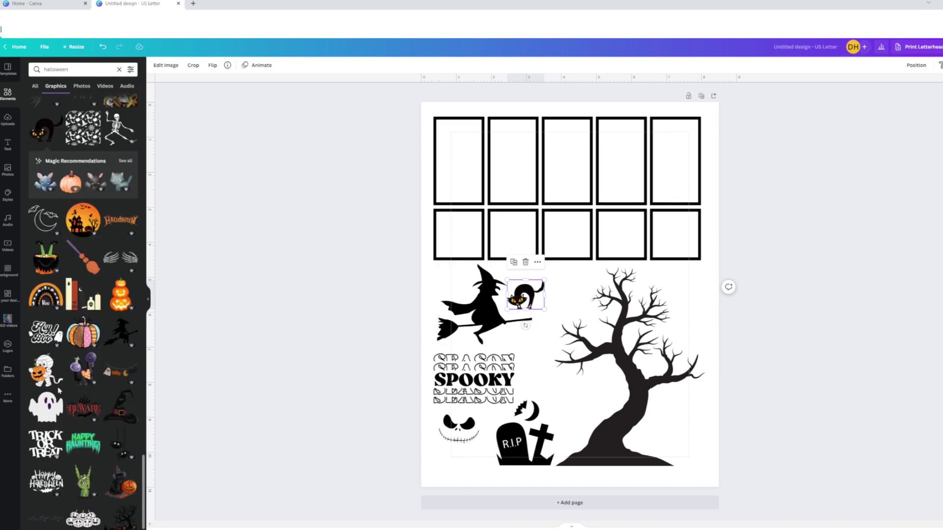
{"action": "scroll", "coordinate": [58, 391], "scroll_direction": "down", "scroll_amount": 5}
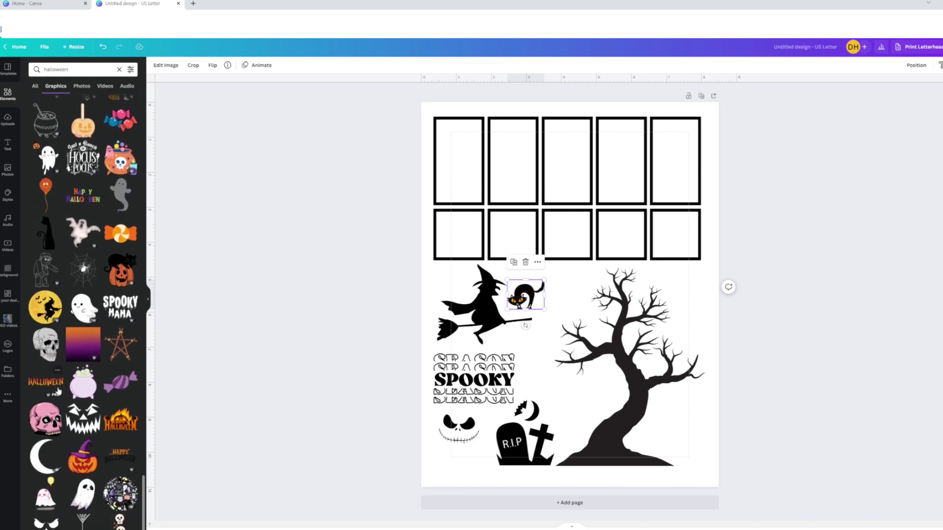
{"action": "scroll", "coordinate": [58, 391], "scroll_direction": "down", "scroll_amount": 3}
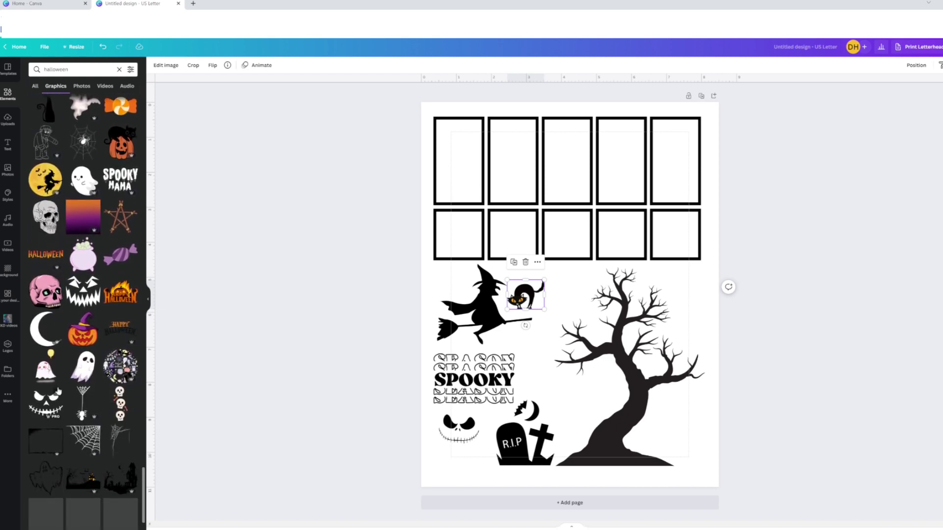
{"action": "scroll", "coordinate": [58, 392], "scroll_direction": "down", "scroll_amount": 3}
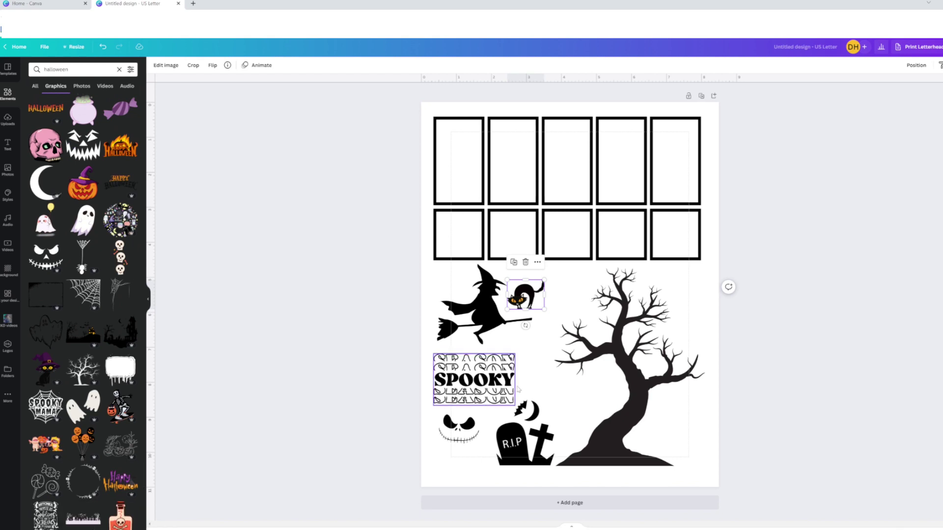
{"action": "left_click", "coordinate": [565, 299]}
Step: Duplicate the small cat, flip the copy horizontally, and move it below the first cat
{"action": "left_click", "coordinate": [535, 300]}
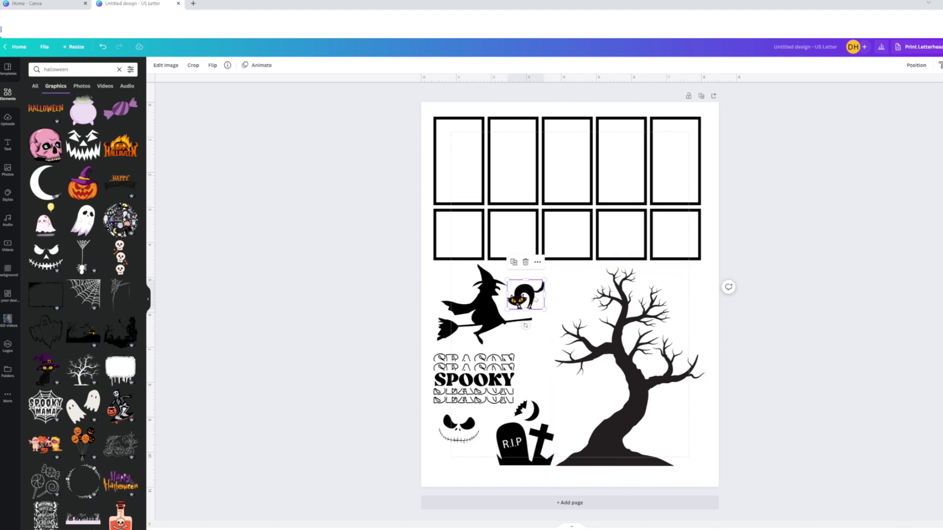
{"action": "left_click_drag", "start_coordinate": [536, 295], "coordinate": [565, 293]}
{"action": "key", "text": "ctrl+d"}
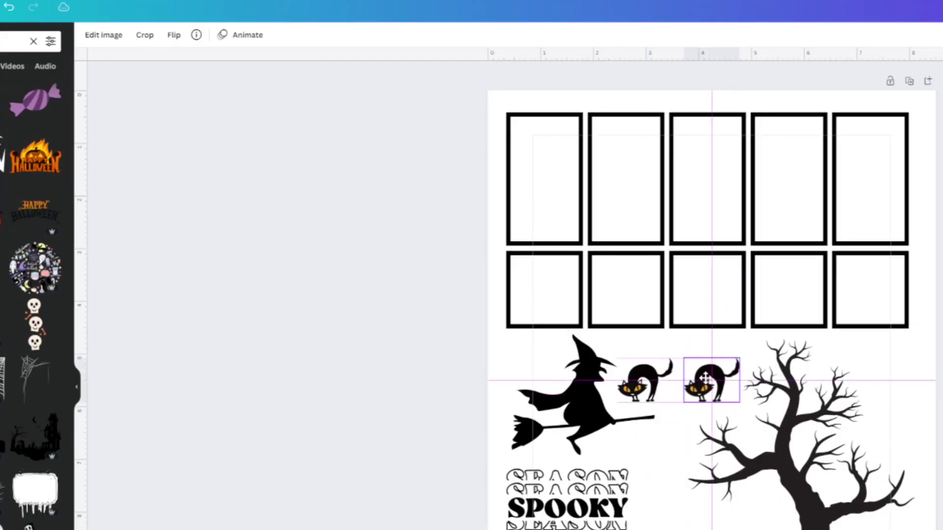
{"action": "left_click_drag", "start_coordinate": [703, 377], "coordinate": [699, 377]}
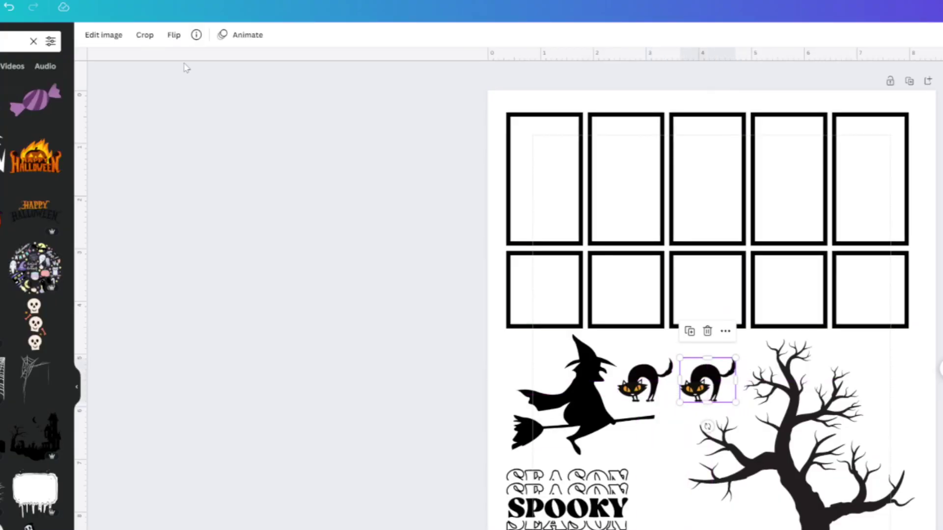
{"action": "left_click", "coordinate": [173, 34]}
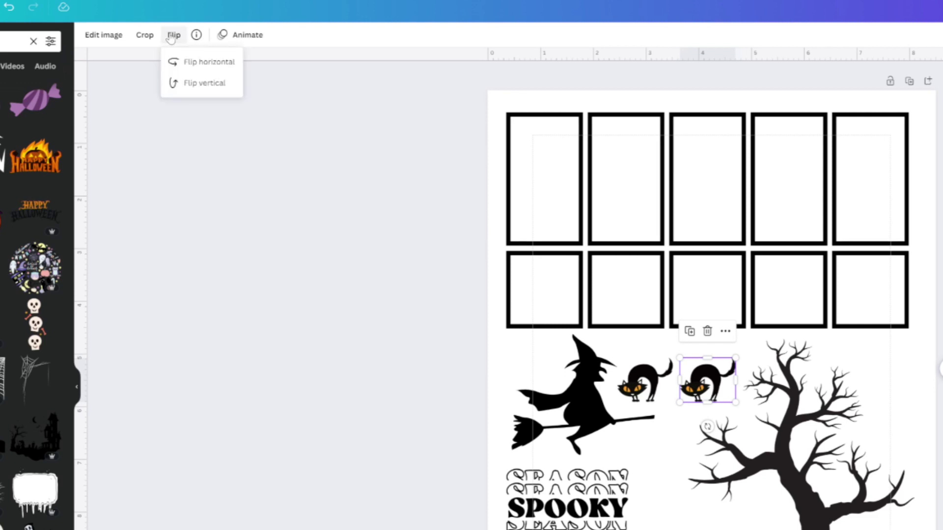
{"action": "left_click", "coordinate": [205, 73]}
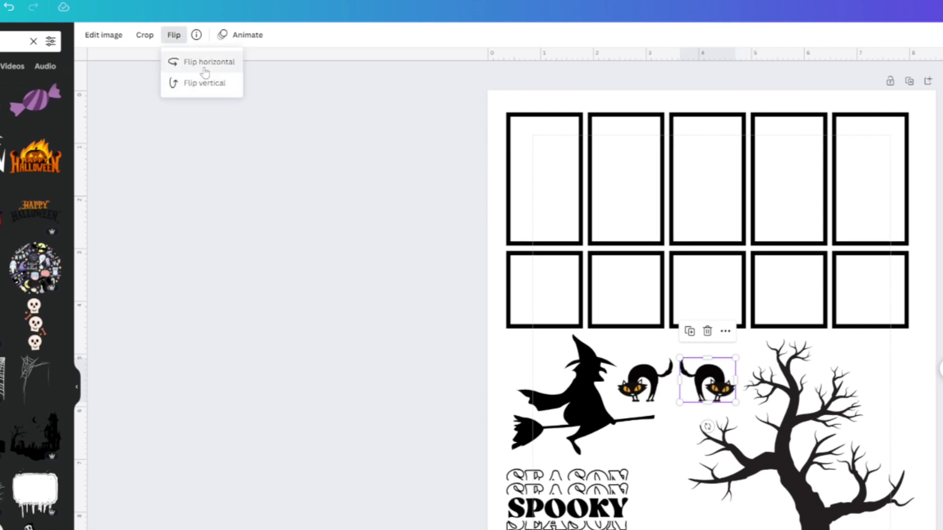
{"action": "left_click_drag", "start_coordinate": [713, 391], "coordinate": [651, 459]}
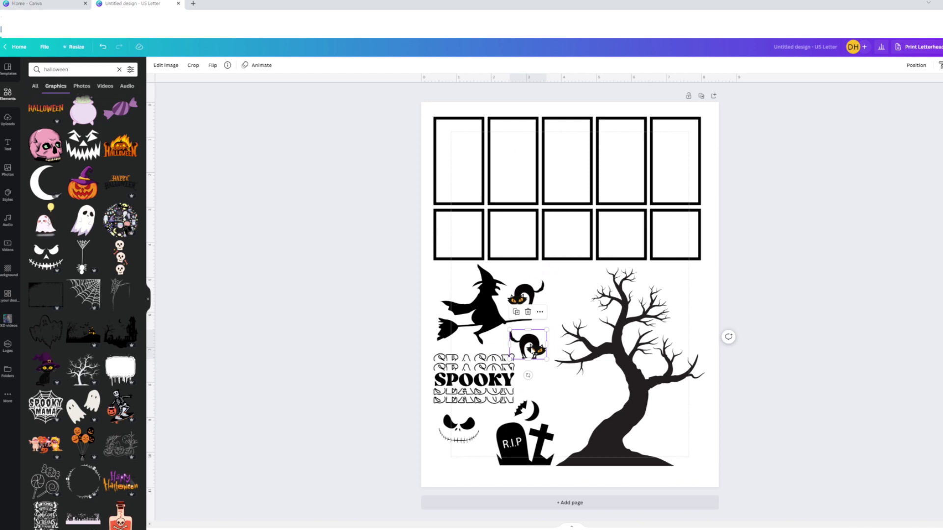
Step: Search Elements for 'bats' and try two bat graphics, deleting both
{"action": "left_click", "coordinate": [44, 68]}
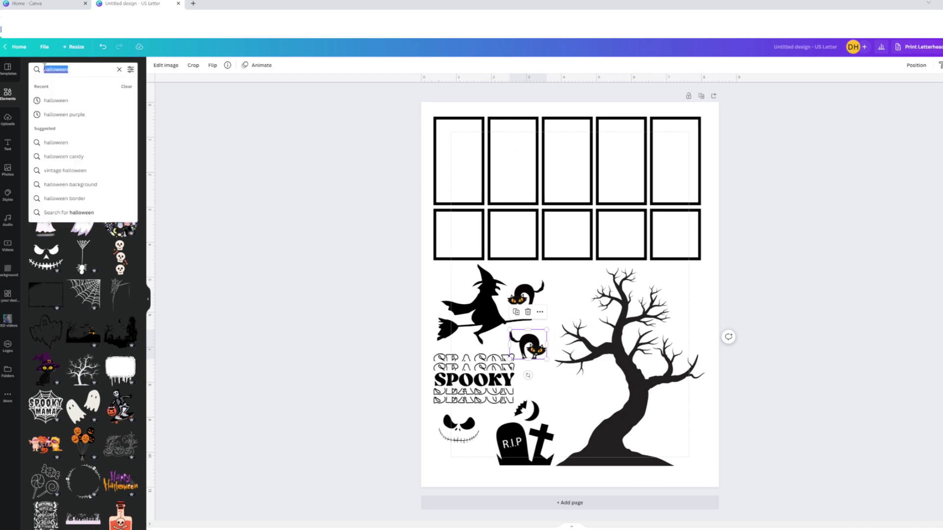
{"action": "type", "text": "bats"}
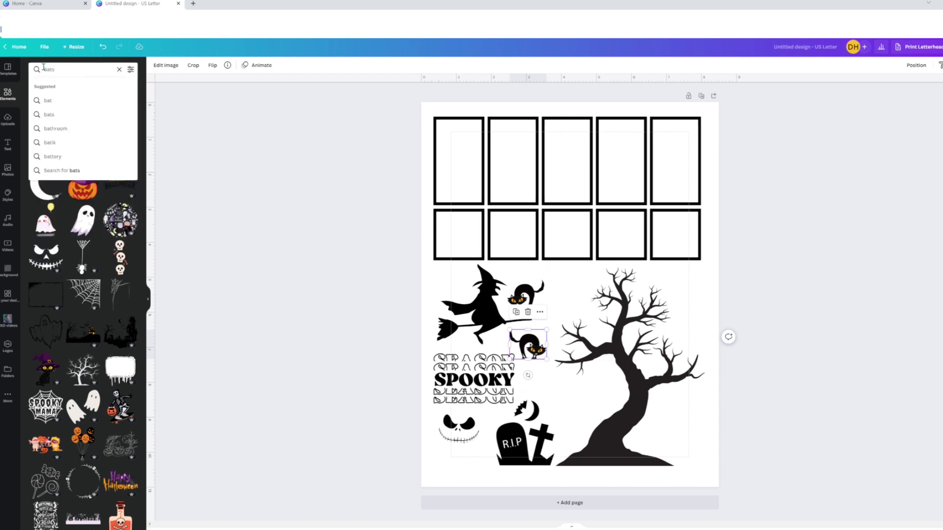
{"action": "key", "text": "Return"}
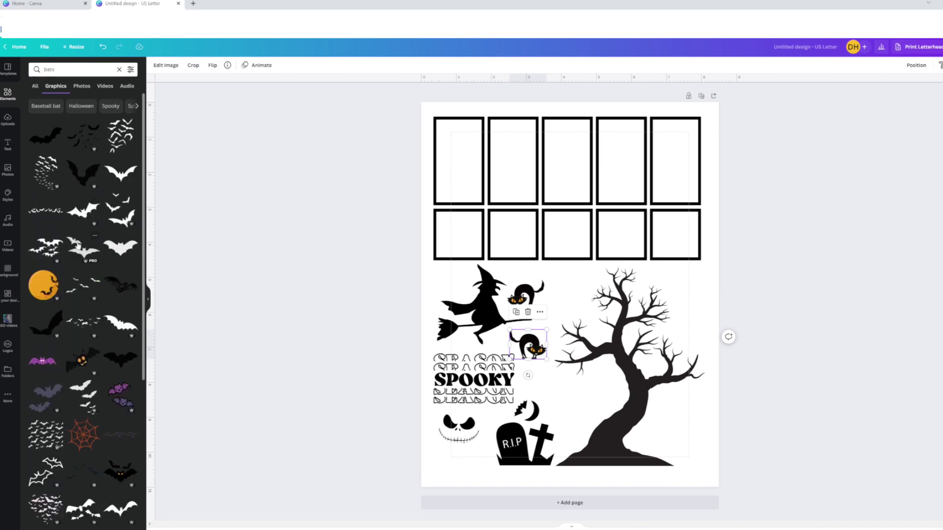
{"action": "left_click", "coordinate": [42, 247]}
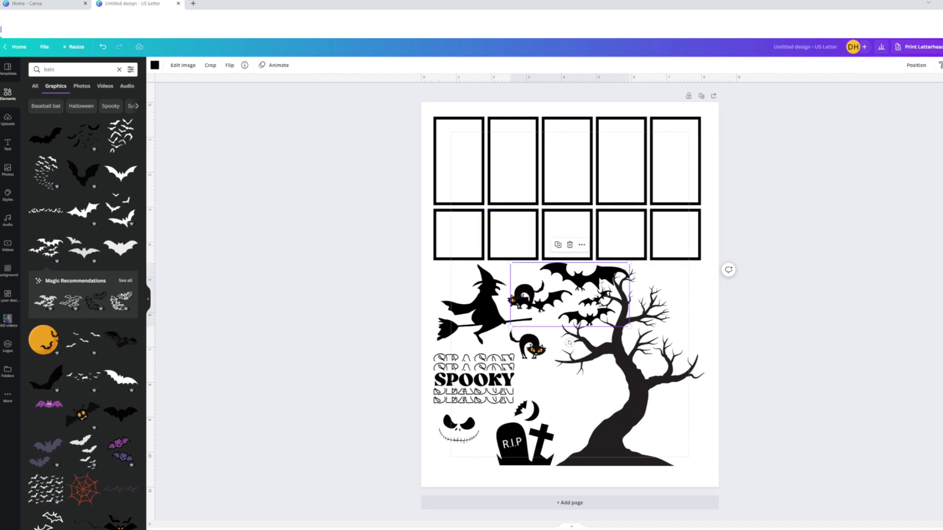
{"action": "key", "text": "Delete"}
{"action": "left_click", "coordinate": [114, 218]}
{"action": "left_click_drag", "start_coordinate": [559, 211], "coordinate": [672, 309]}
{"action": "key", "text": "Delete"}
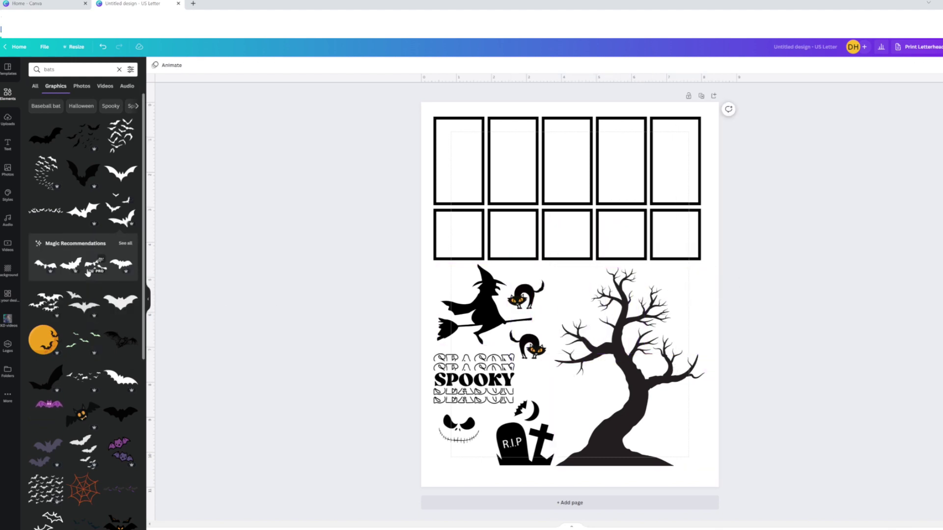
Step: Add the dark bat group graphic and size it between the witch and the tree
{"action": "scroll", "coordinate": [91, 296], "scroll_direction": "down", "scroll_amount": 3}
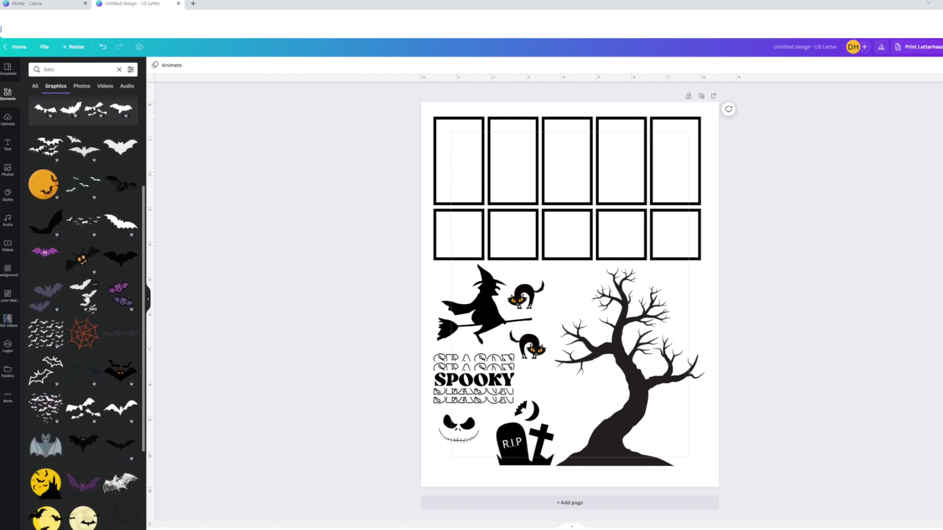
{"action": "scroll", "coordinate": [86, 299], "scroll_direction": "down", "scroll_amount": 2}
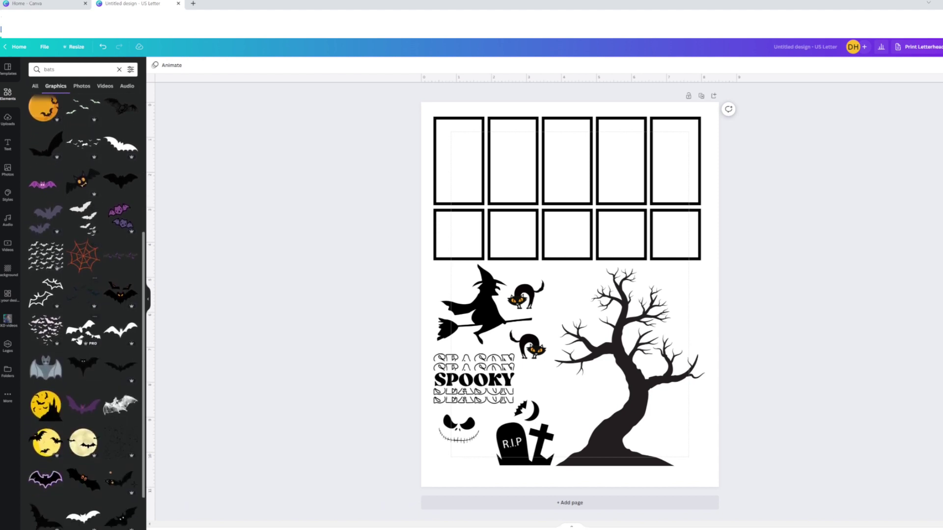
{"action": "left_click", "coordinate": [87, 298]}
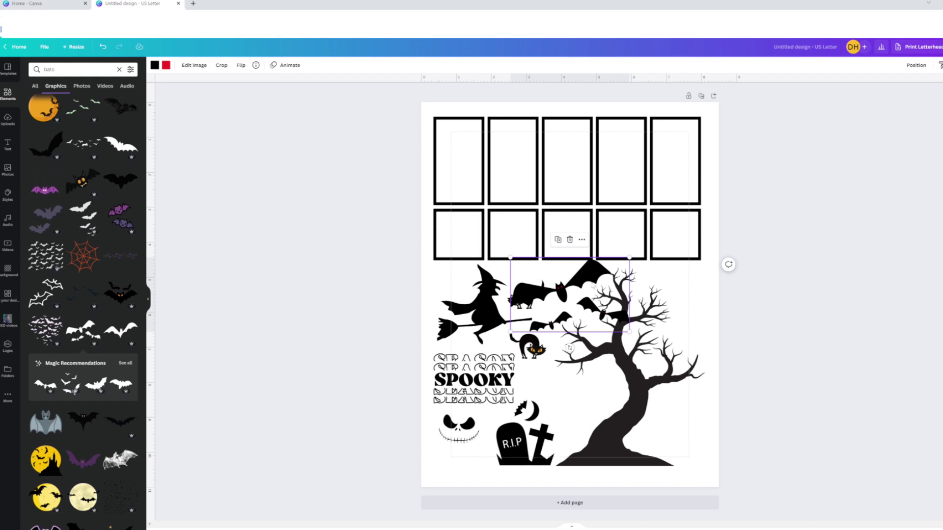
{"action": "mouse_move", "coordinate": [630, 257]}
{"action": "left_mouse_down"}
{"action": "mouse_move", "coordinate": [569, 295]}
{"action": "mouse_move", "coordinate": [627, 300]}
{"action": "mouse_move", "coordinate": [679, 278]}
{"action": "mouse_move", "coordinate": [590, 269]}
{"action": "mouse_move", "coordinate": [562, 286]}
{"action": "mouse_move", "coordinate": [629, 257]}
{"action": "left_mouse_up"}
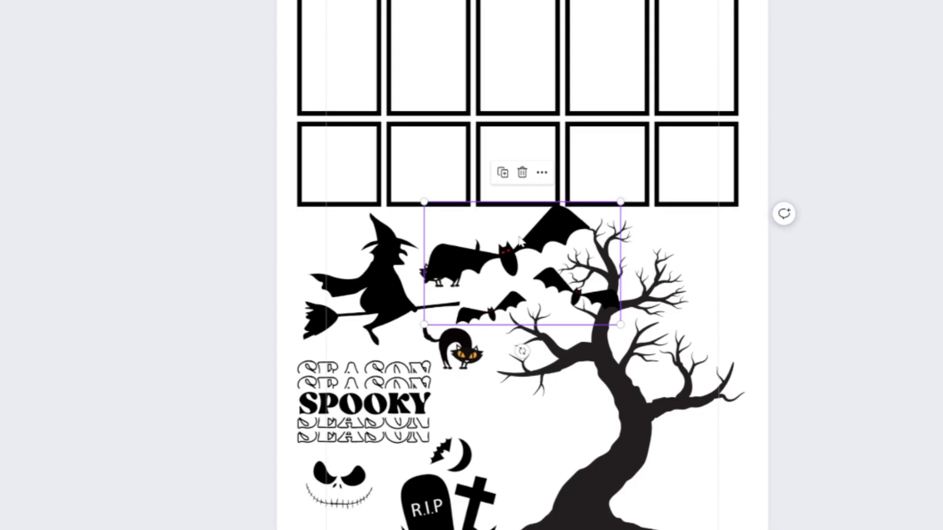
{"action": "left_click_drag", "start_coordinate": [519, 239], "coordinate": [512, 240]}
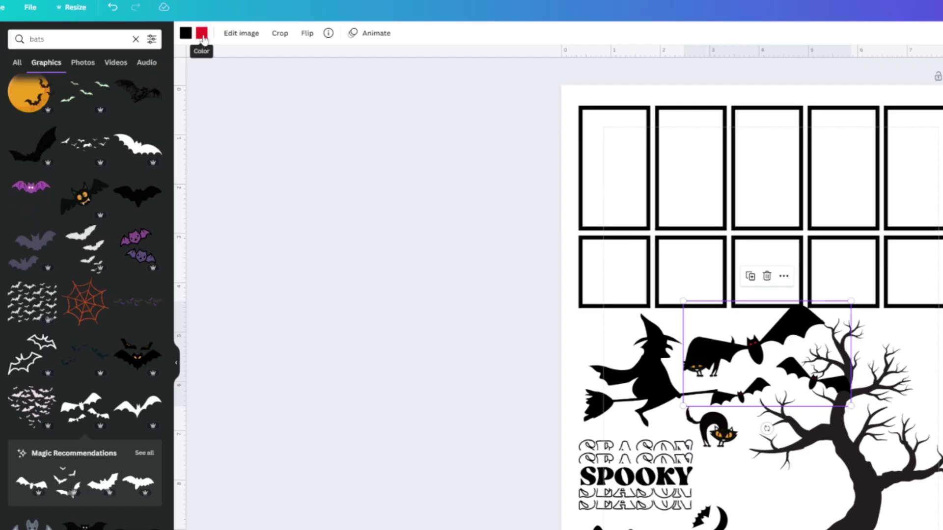
Step: Recolour the bats' red eyes orange, then shrink and rotate the group onto the tree trunk
{"action": "left_click", "coordinate": [202, 35]}
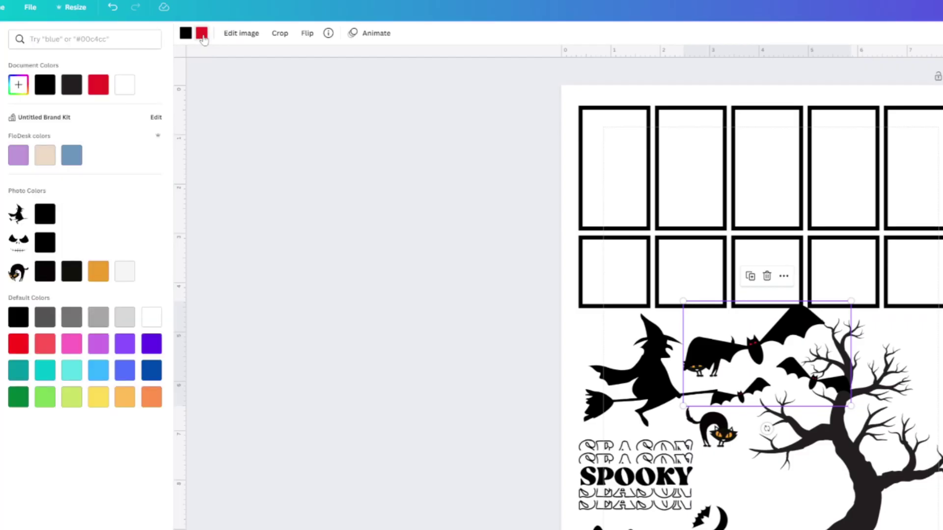
{"action": "left_click", "coordinate": [153, 402]}
{"action": "left_click_drag", "start_coordinate": [847, 297], "coordinate": [748, 335]}
{"action": "left_click_drag", "start_coordinate": [724, 383], "coordinate": [782, 494]}
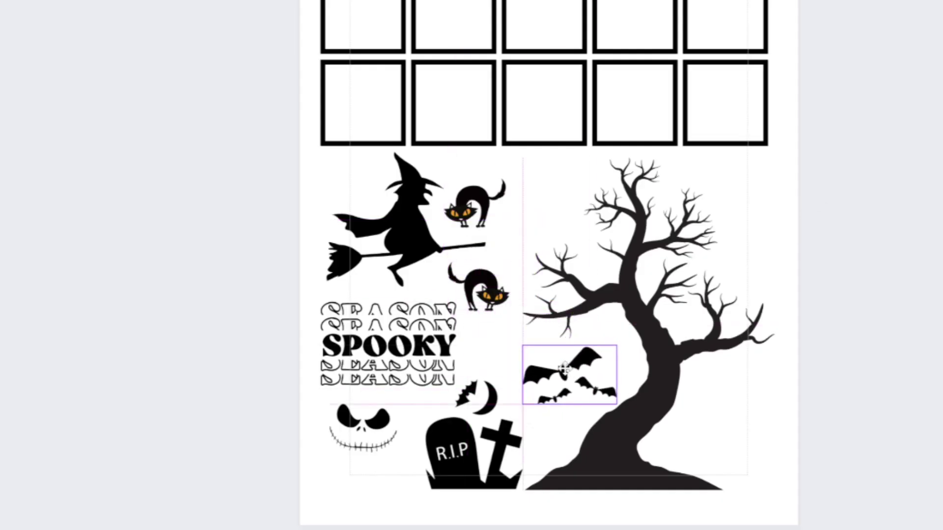
{"action": "left_click_drag", "start_coordinate": [564, 368], "coordinate": [563, 368]}
{"action": "left_click_drag", "start_coordinate": [568, 432], "coordinate": [565, 321]}
{"action": "left_click_drag", "start_coordinate": [568, 369], "coordinate": [560, 368]}
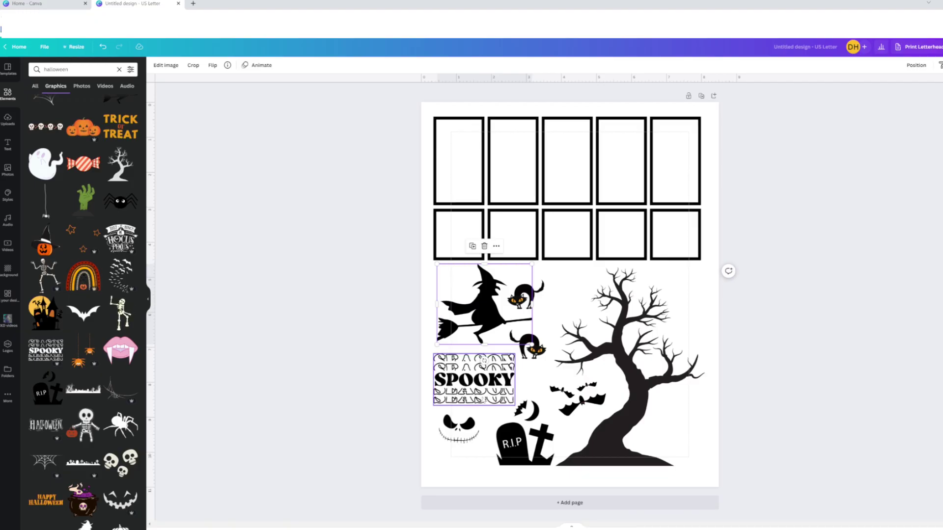
{"action": "left_click", "coordinate": [460, 469]}
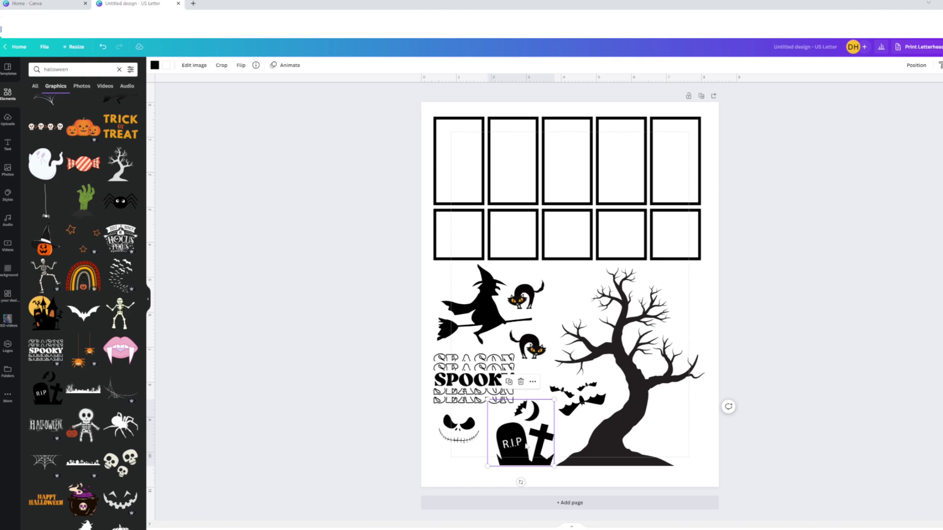
Step: Keep the gravestone black after trying orange and blue, and colour its R.I.P. lettering orange
{"action": "left_click", "coordinate": [155, 66]}
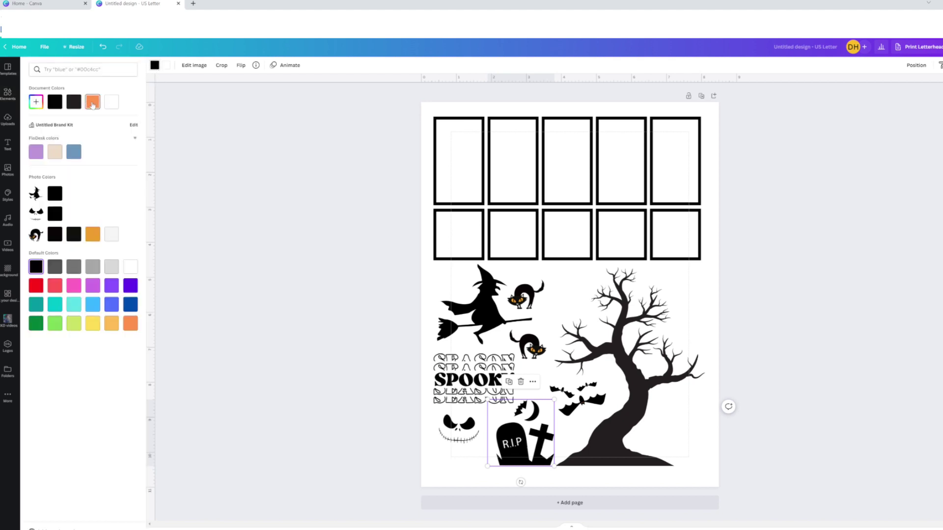
{"action": "left_click", "coordinate": [93, 103]}
{"action": "left_click", "coordinate": [74, 153]}
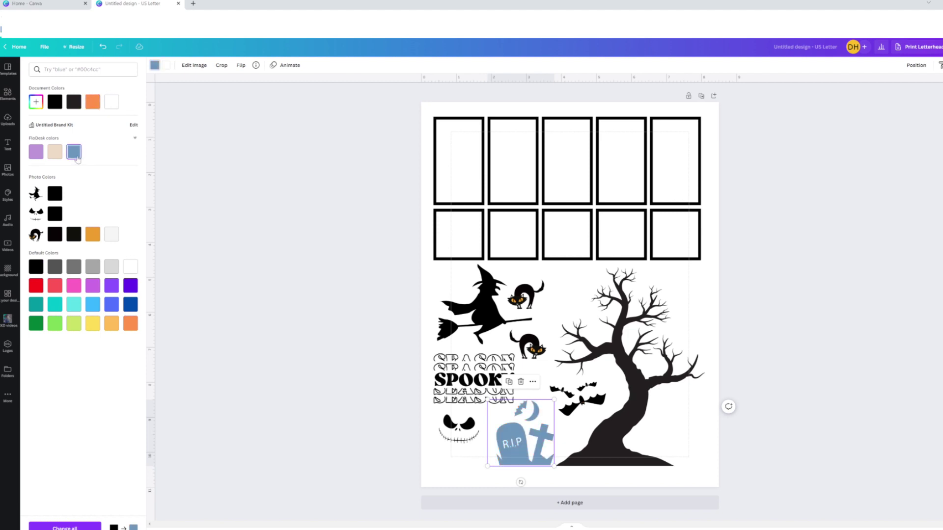
{"action": "left_click", "coordinate": [55, 103]}
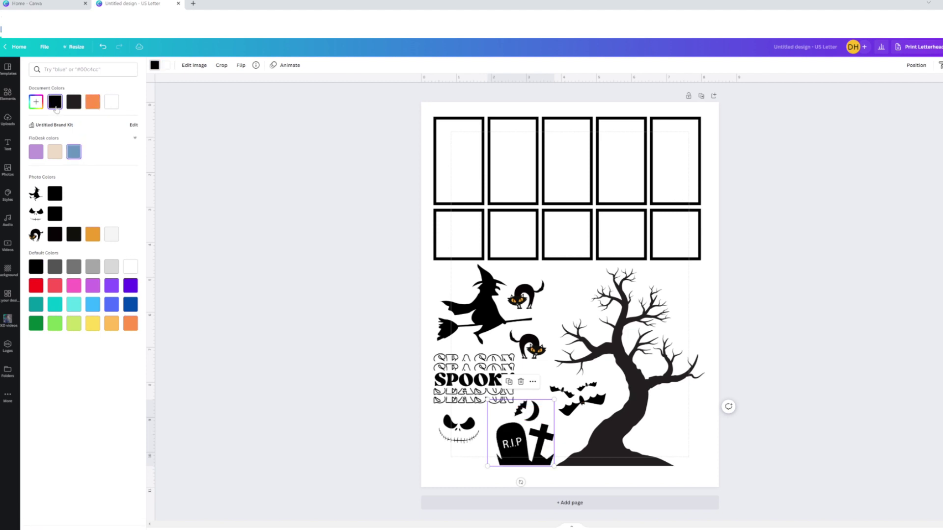
{"action": "left_click", "coordinate": [166, 67]}
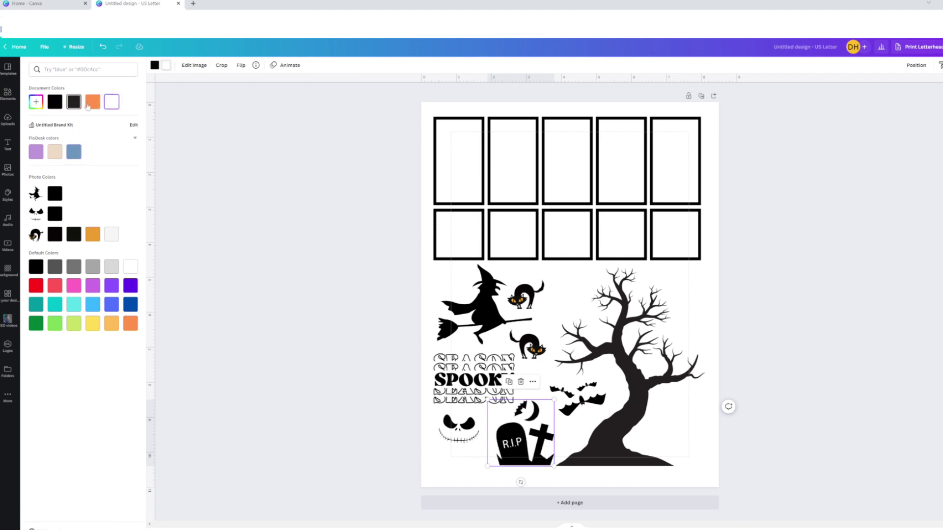
{"action": "left_click", "coordinate": [91, 105]}
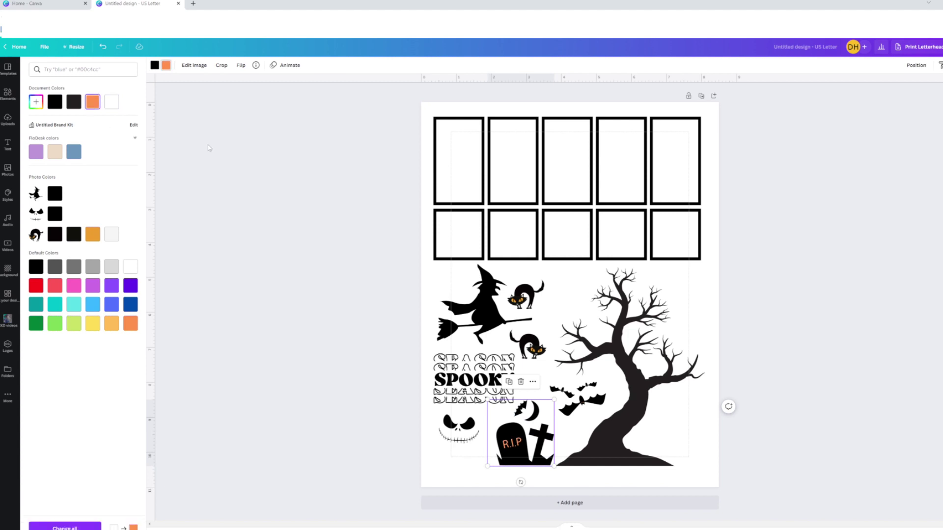
{"action": "key", "text": "Escape"}
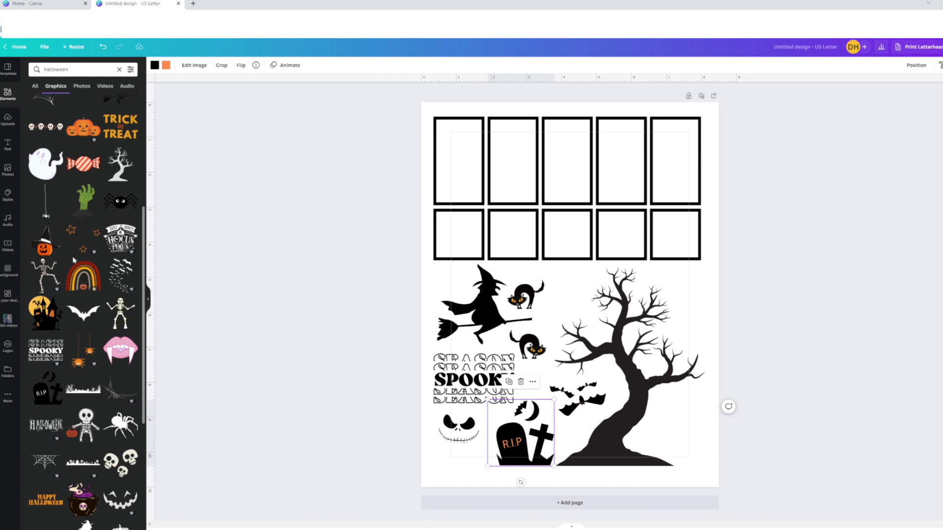
Step: Add the hanging spider graphic, recolour it black, and shrink it into the bottom-right grid box
{"action": "scroll", "coordinate": [43, 252], "scroll_direction": "down", "scroll_amount": 3}
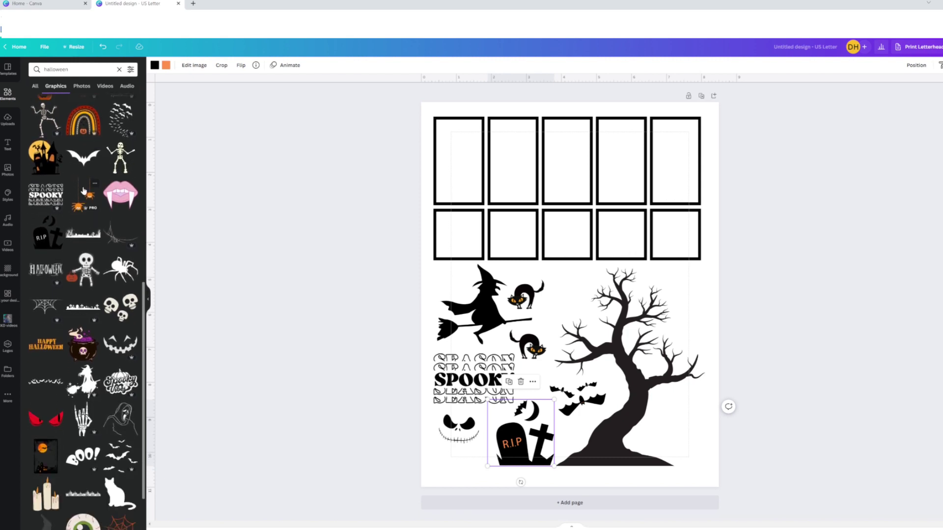
{"action": "left_click", "coordinate": [83, 192]}
{"action": "left_click_drag", "start_coordinate": [621, 217], "coordinate": [539, 305]}
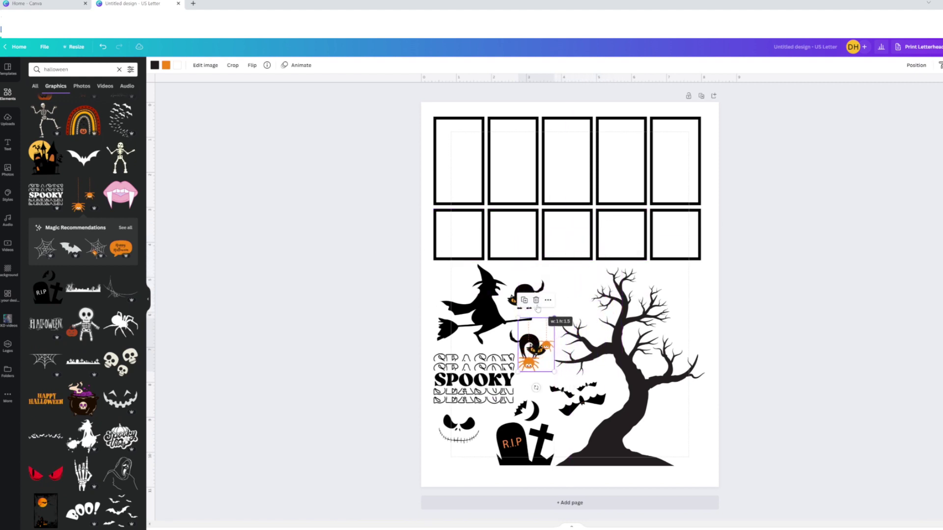
{"action": "left_click_drag", "start_coordinate": [536, 345], "coordinate": [693, 295]}
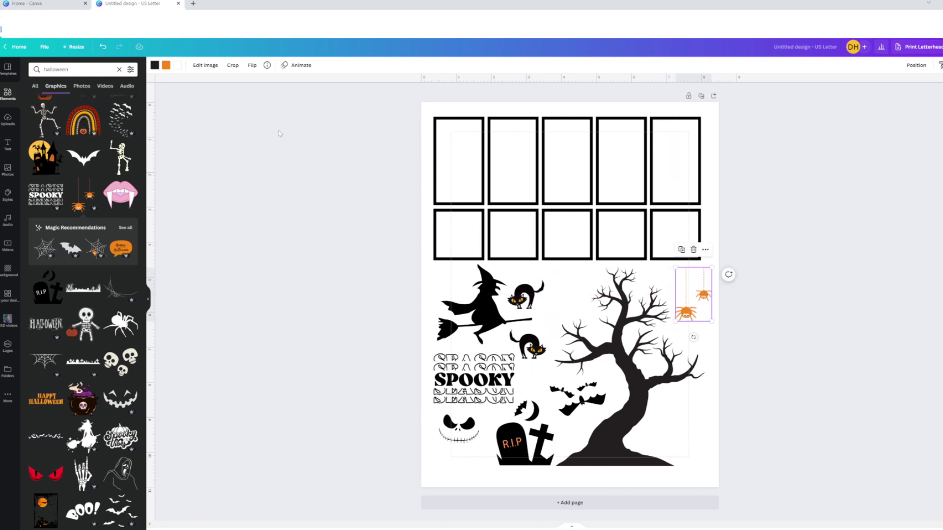
{"action": "left_click", "coordinate": [166, 65]}
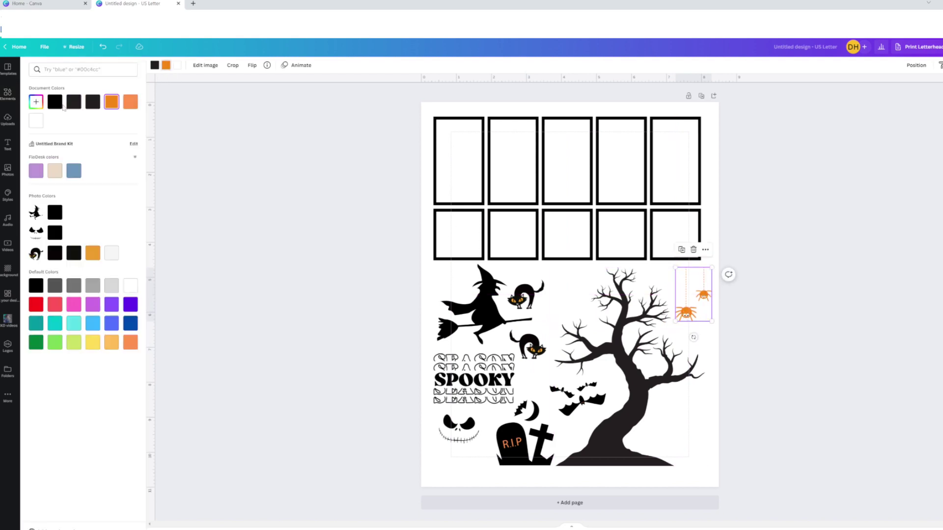
{"action": "left_click", "coordinate": [57, 105]}
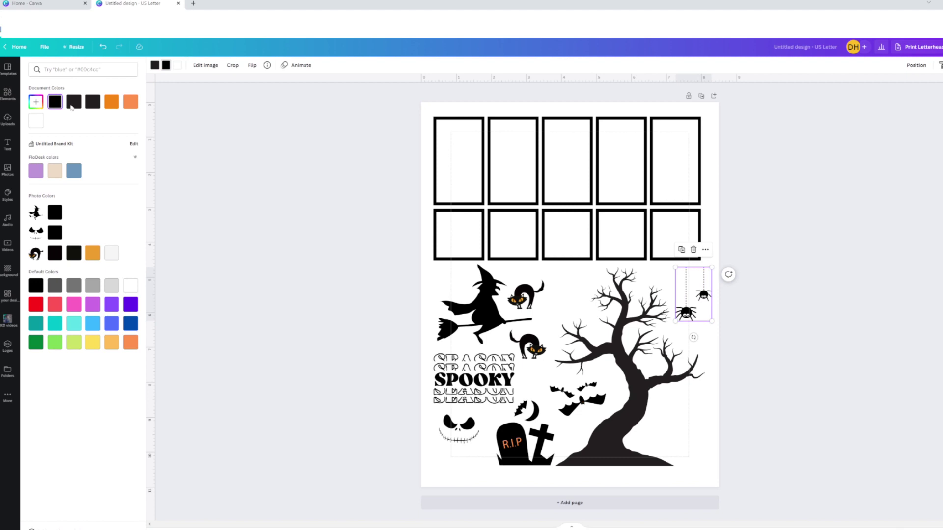
{"action": "left_click_drag", "start_coordinate": [703, 294], "coordinate": [704, 232]}
{"action": "left_click_drag", "start_coordinate": [712, 264], "coordinate": [686, 229]}
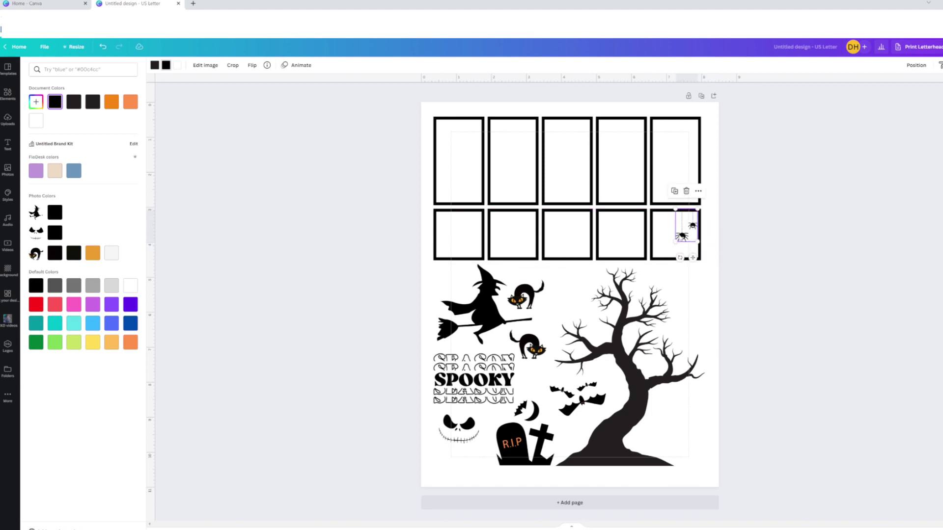
{"action": "left_click", "coordinate": [703, 276]}
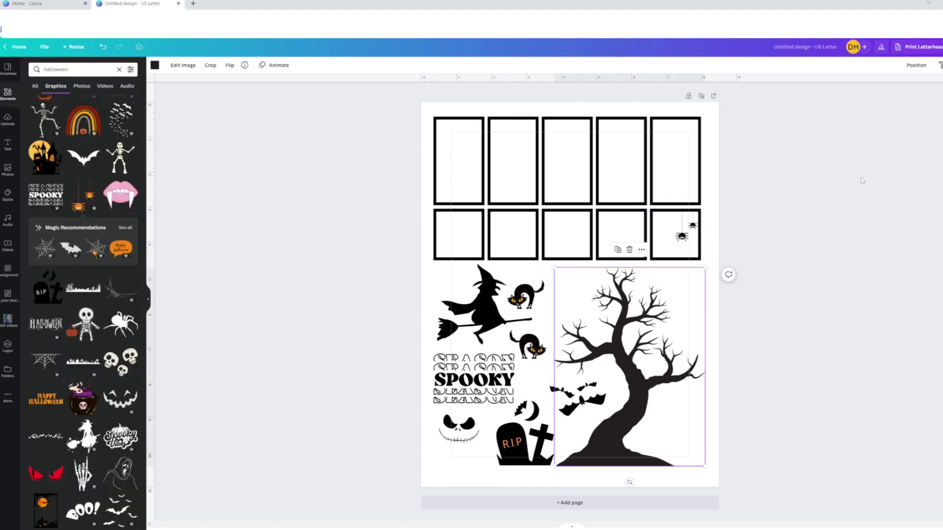
Step: Place another pair of hanging spiders beside the tree's base
{"action": "left_click", "coordinate": [791, 227]}
{"action": "left_click", "coordinate": [685, 231]}
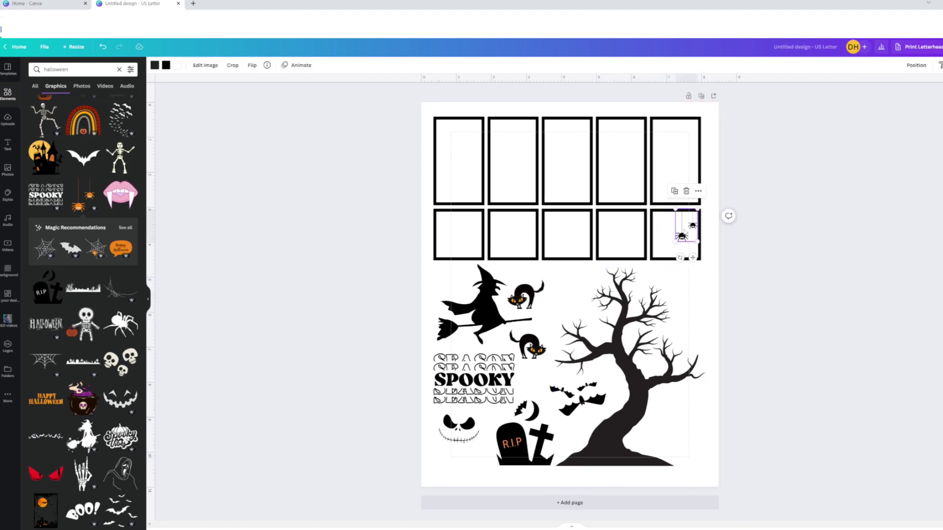
{"action": "left_click_drag", "start_coordinate": [683, 246], "coordinate": [678, 428]}
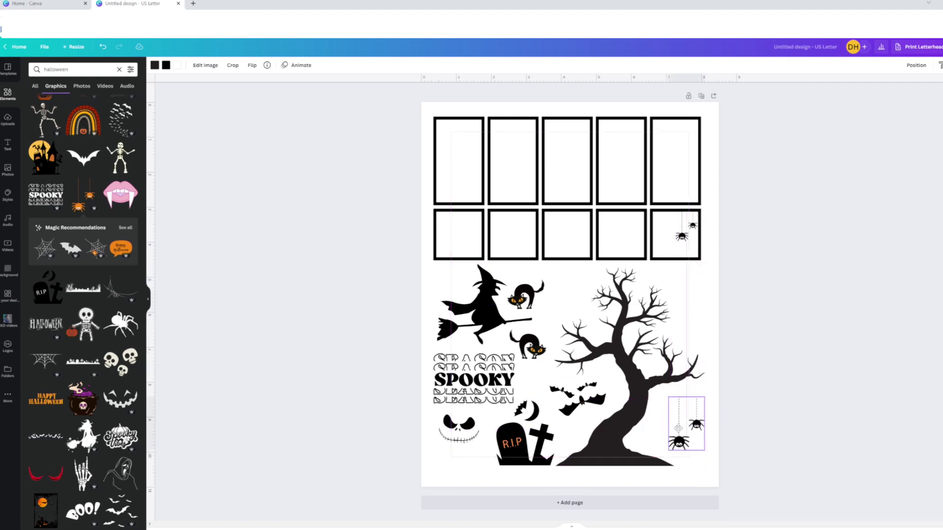
{"action": "left_click", "coordinate": [762, 316]}
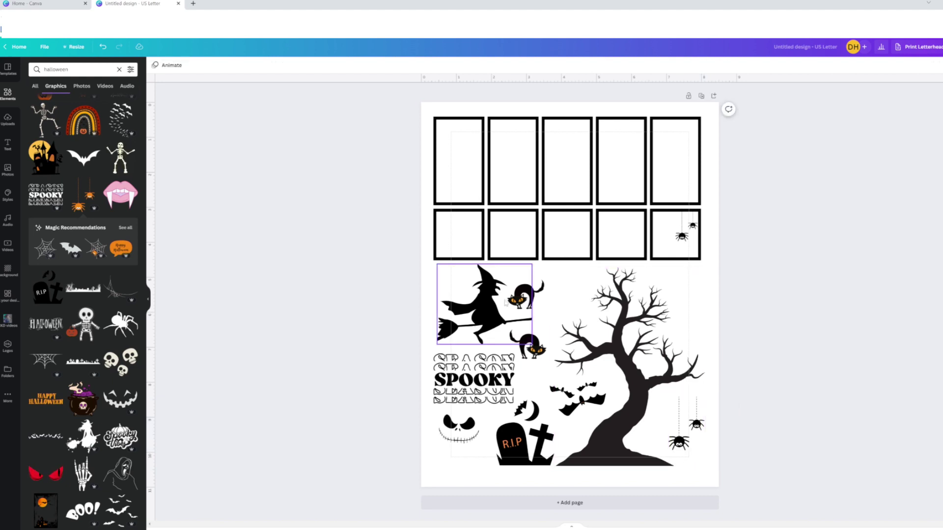
Step: Nudge the top black cat slightly right, away from the witch
{"action": "left_click", "coordinate": [537, 286]}
{"action": "left_click_drag", "start_coordinate": [537, 286], "coordinate": [540, 286]}
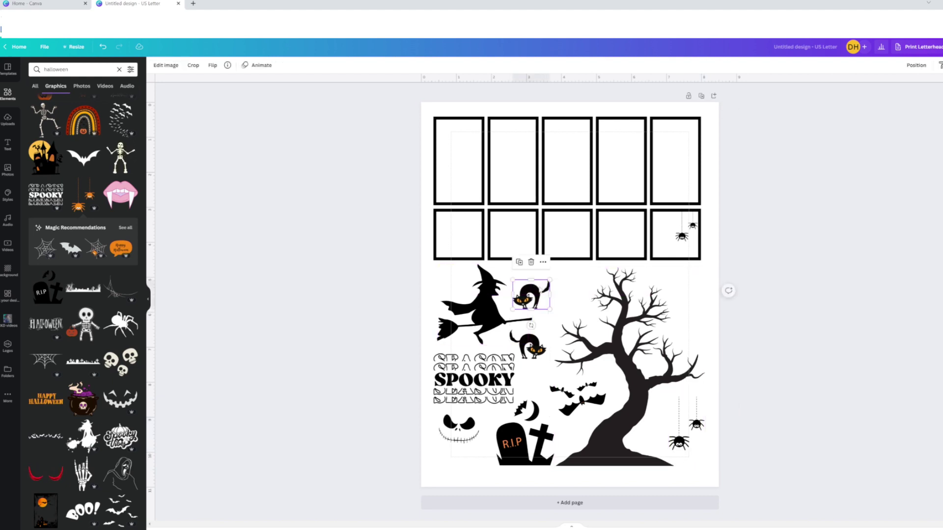
{"action": "left_click", "coordinate": [771, 267]}
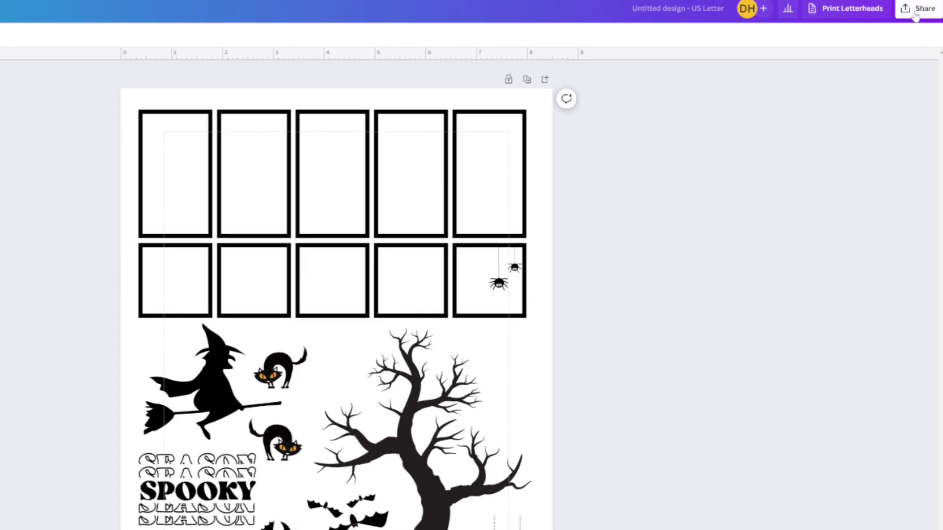
Step: Open the Download panel, keep PNG as the file type, and enable transparent background
{"action": "left_click", "coordinate": [905, 10]}
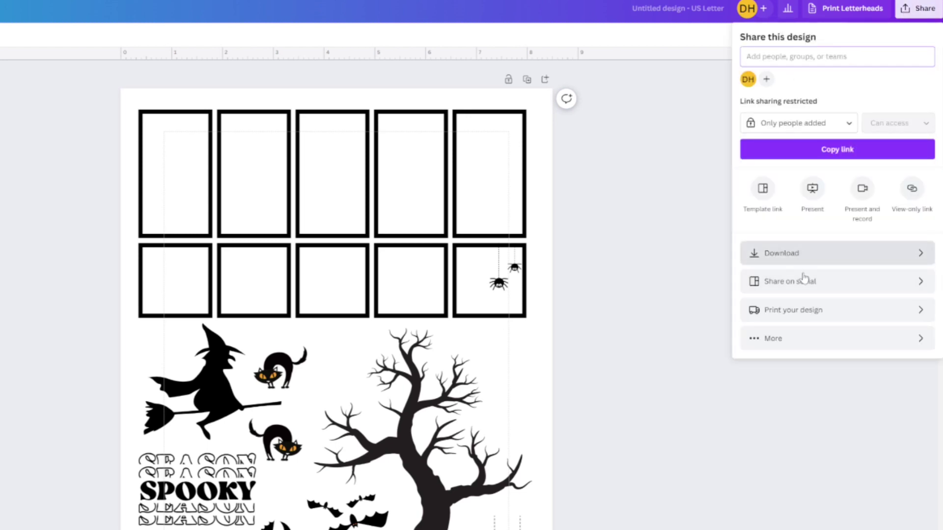
{"action": "left_click", "coordinate": [818, 258]}
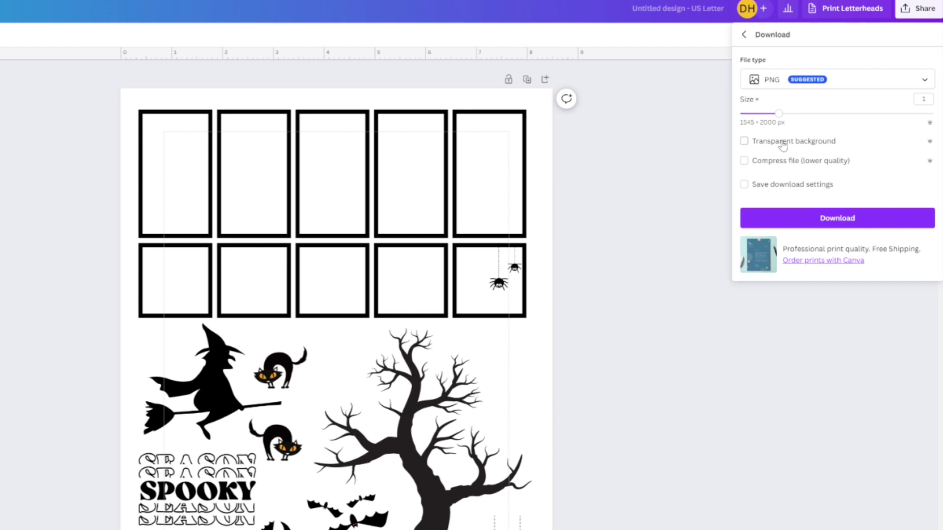
{"action": "left_click", "coordinate": [768, 84]}
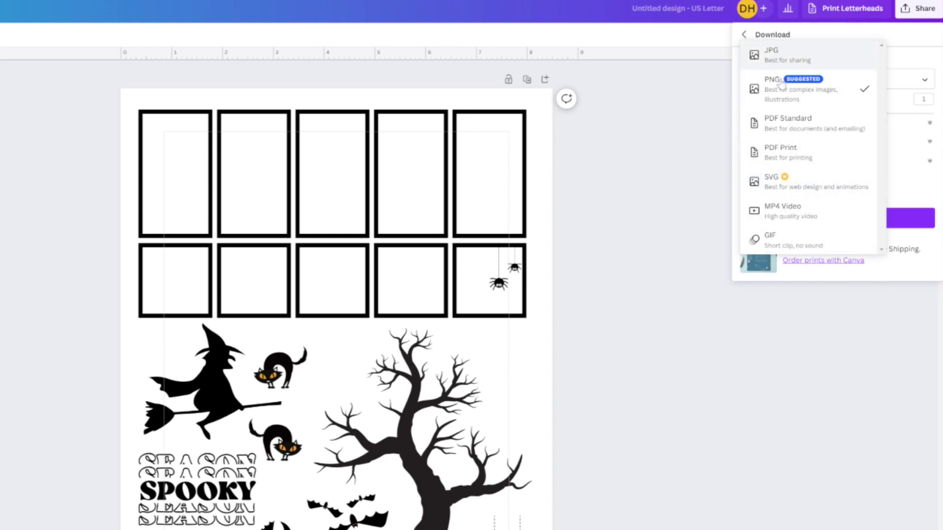
{"action": "left_click", "coordinate": [793, 99]}
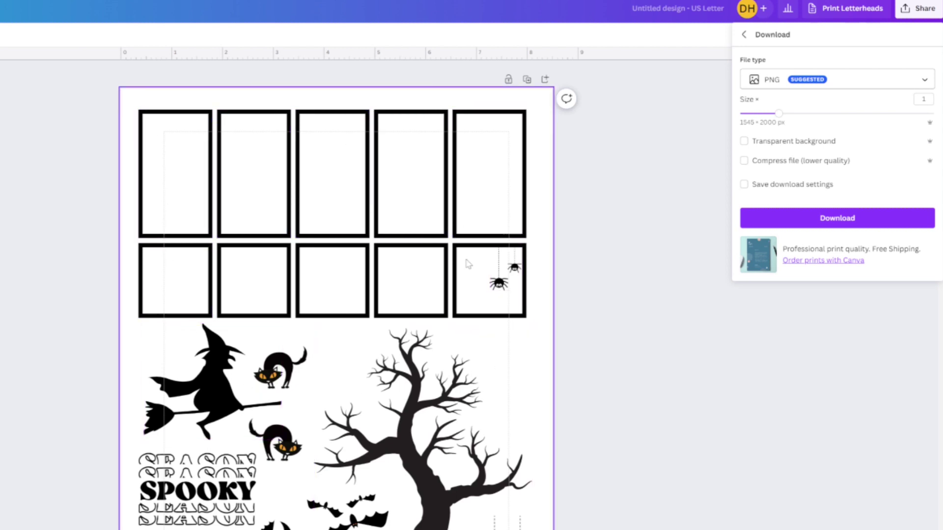
{"action": "left_click", "coordinate": [744, 141]}
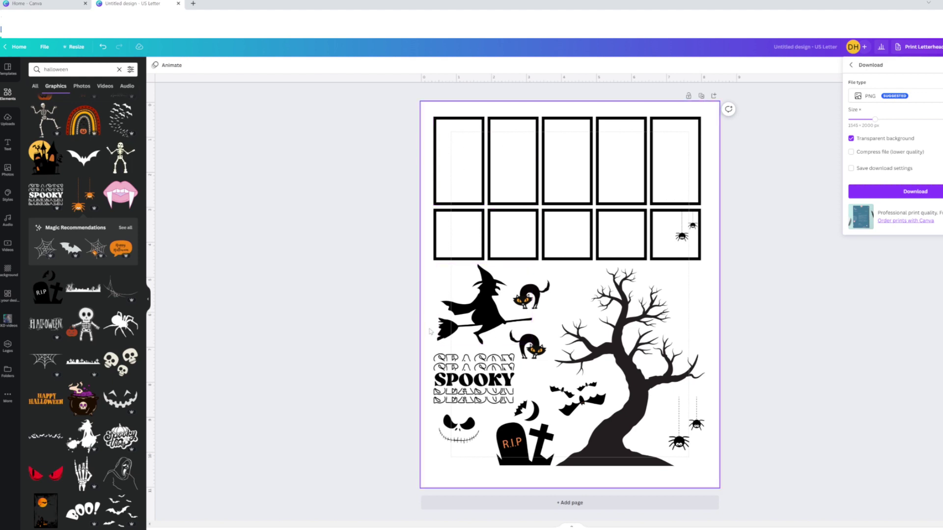
Step: Try a blue page background, revert it to white, and reopen the Download panel
{"action": "left_click", "coordinate": [716, 272]}
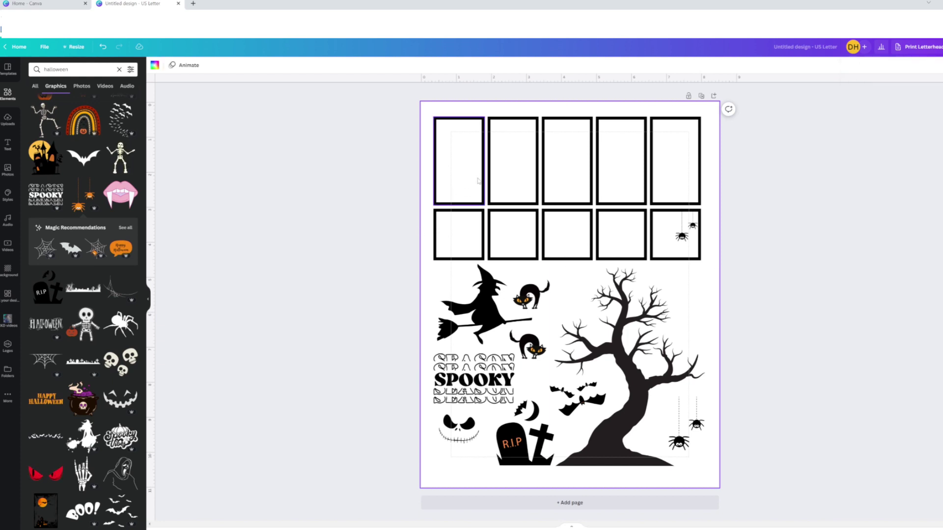
{"action": "left_click", "coordinate": [155, 65]}
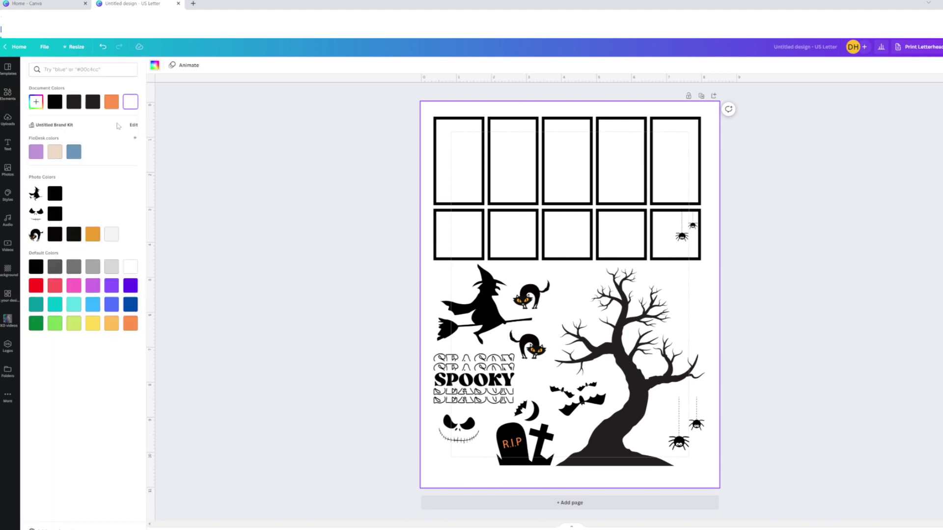
{"action": "left_click", "coordinate": [74, 152]}
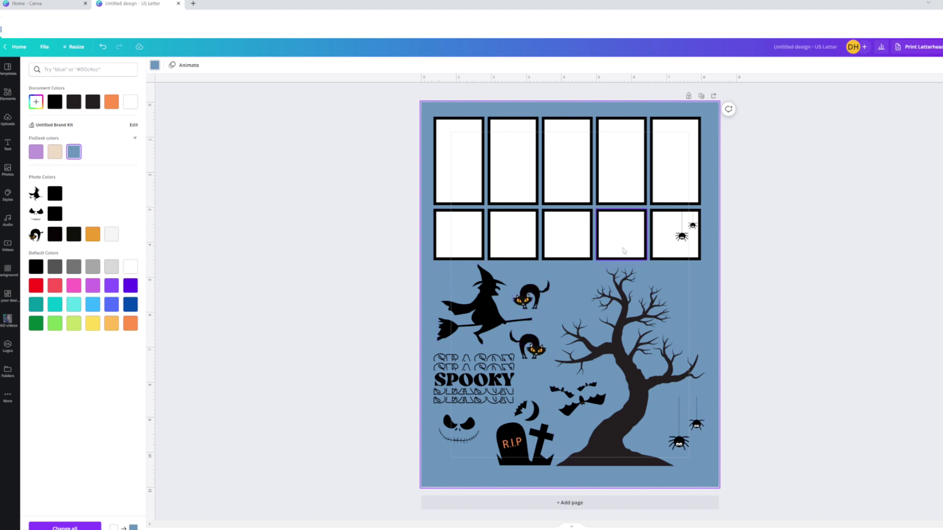
{"action": "left_click", "coordinate": [131, 101]}
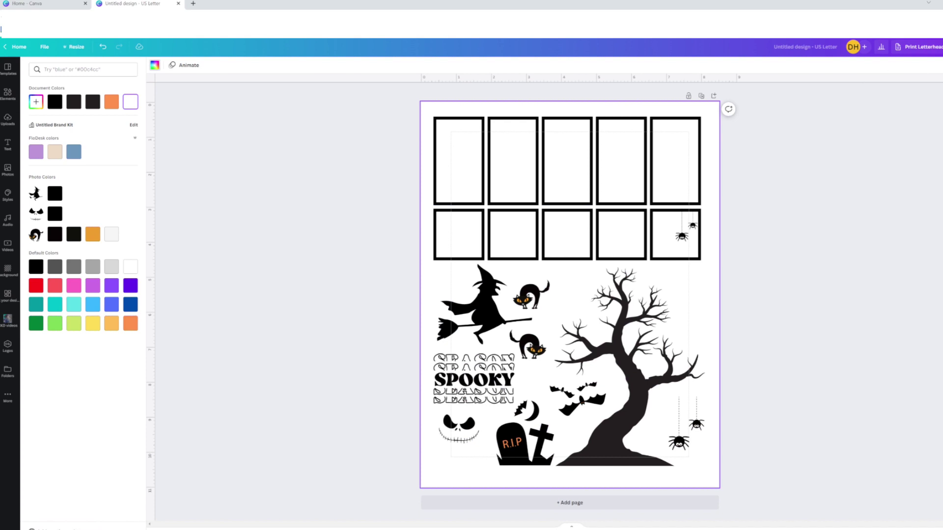
{"action": "left_click", "coordinate": [878, 216]}
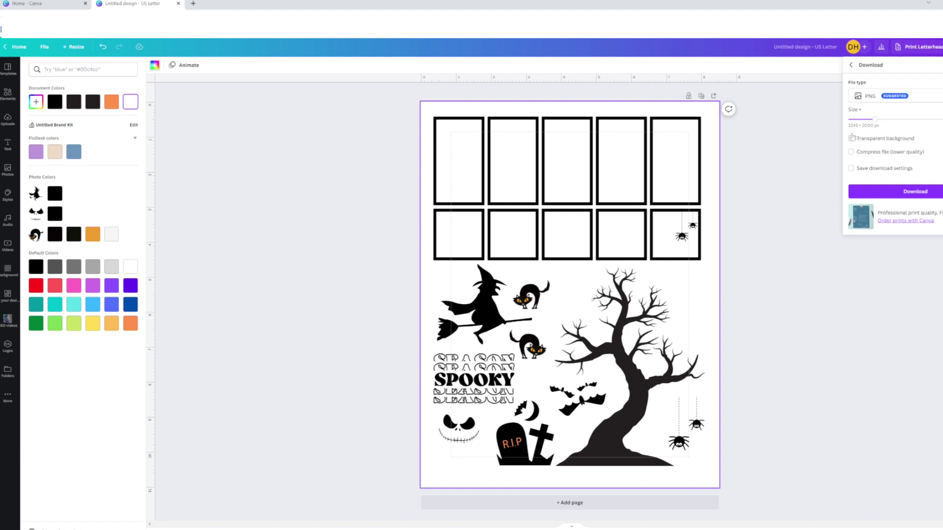
Step: Download the white-backed Halloween page as a PNG file
{"action": "left_click", "coordinate": [891, 190]}
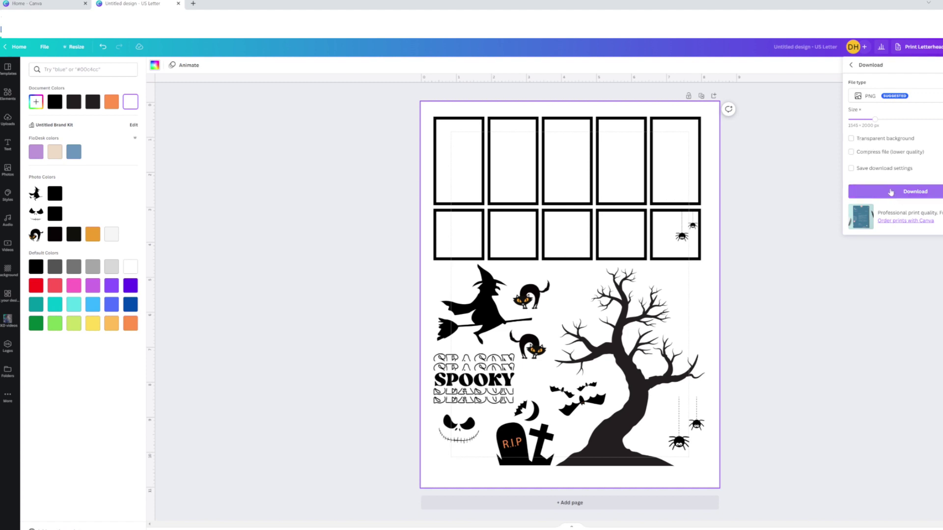